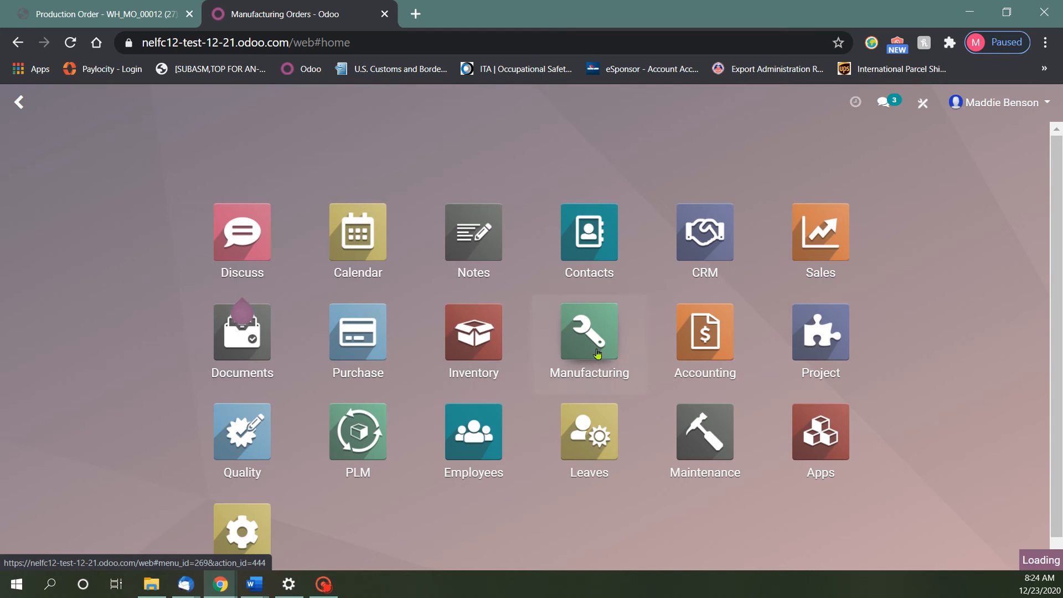
Open the list of manufacturing orders and remove its To Do filter.
click(281, 104)
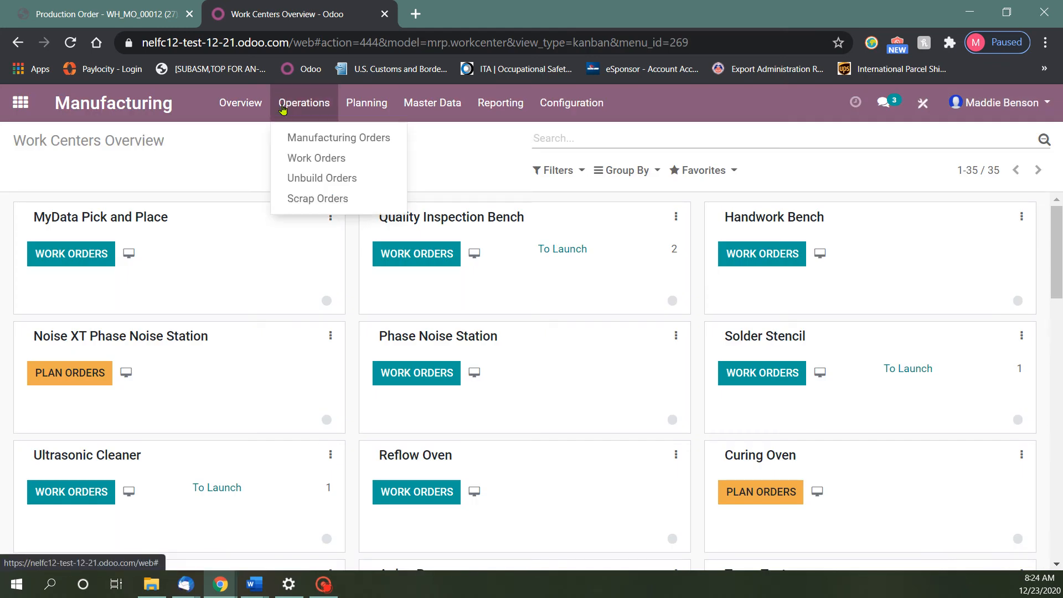
click(310, 139)
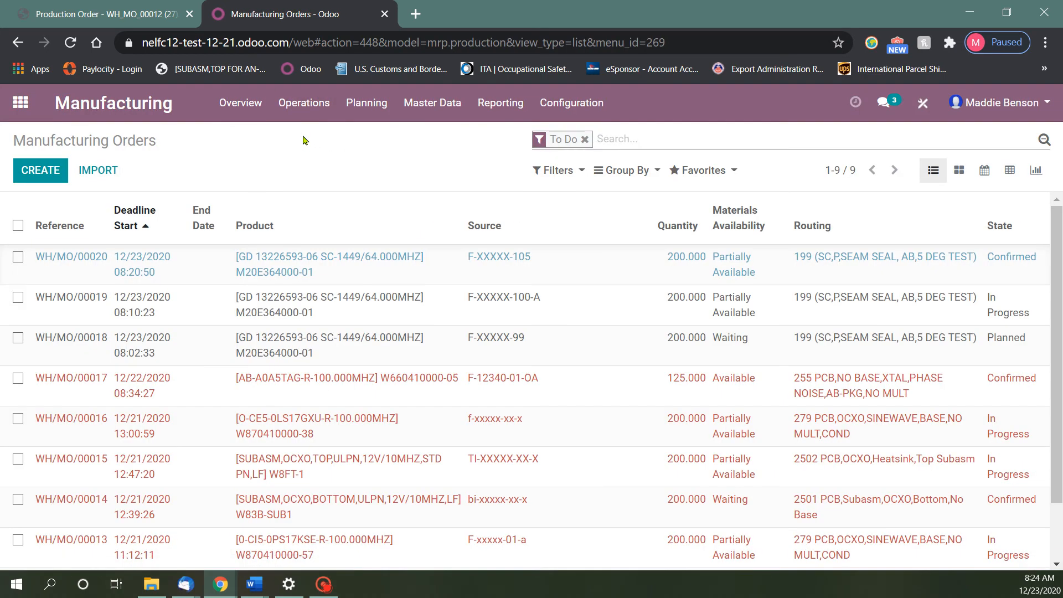
click(304, 103)
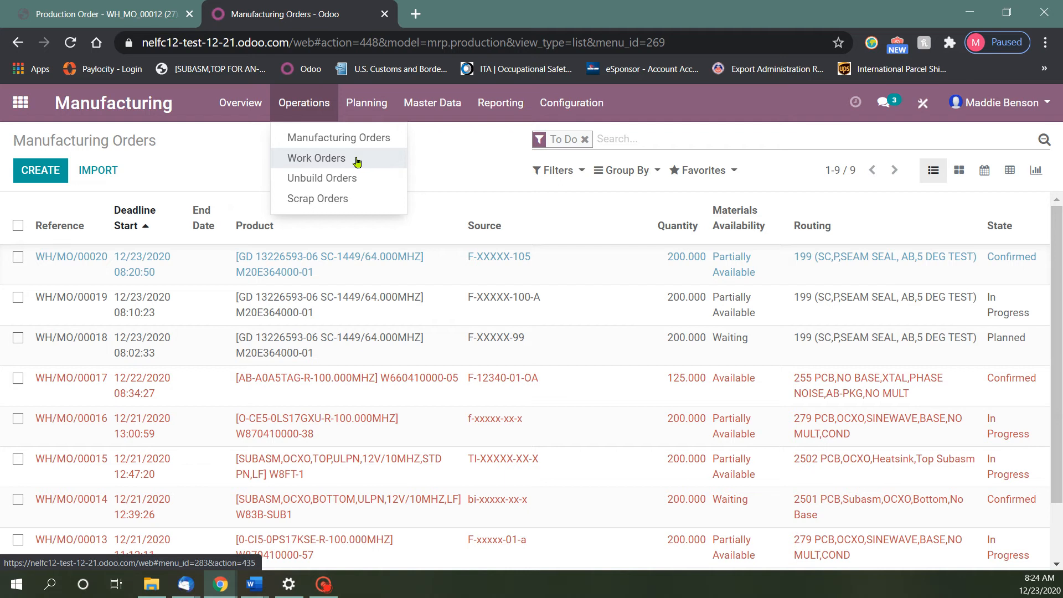
click(434, 156)
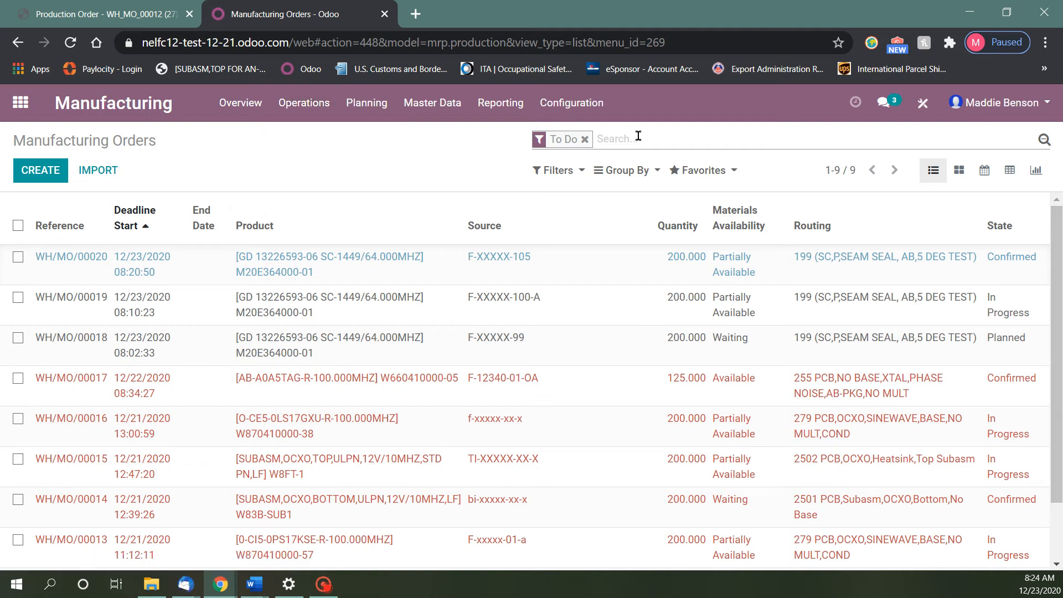
click(585, 139)
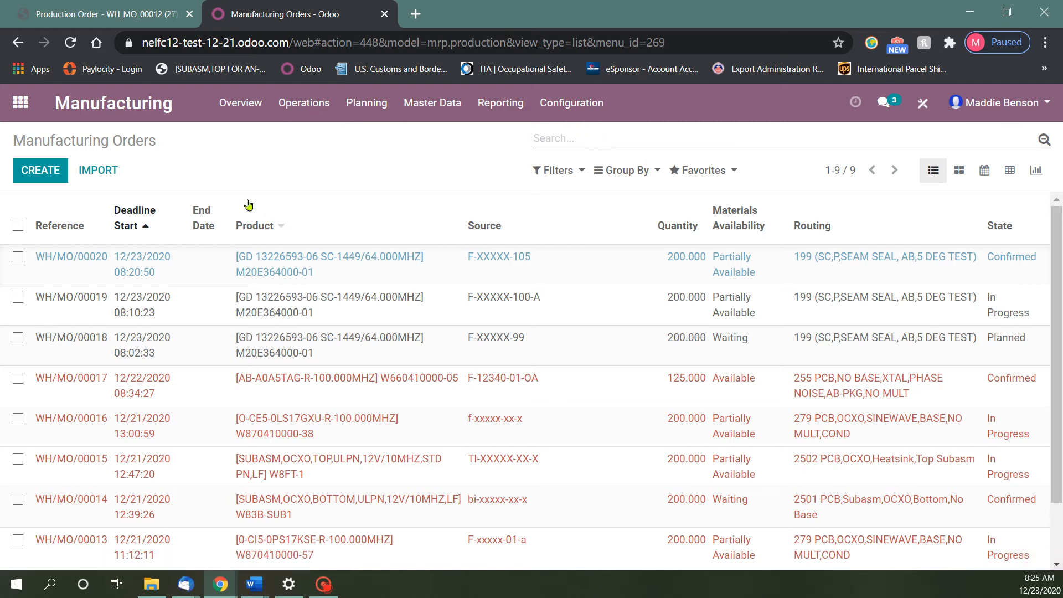
Search by production number for the confirmed manufacturing order of product M20E364000-01 and open it.
click(135, 14)
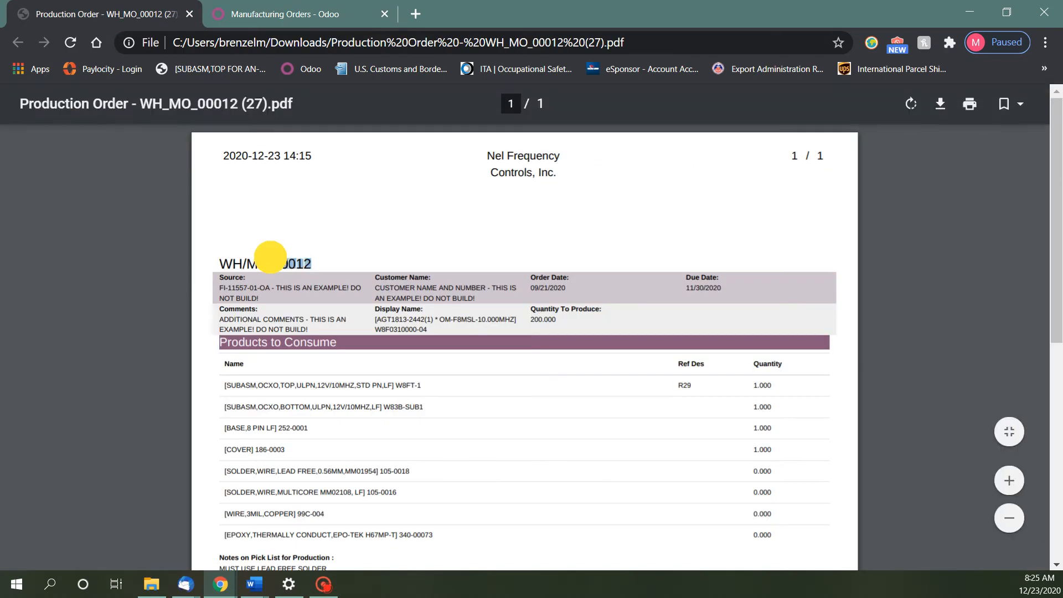
click(283, 14)
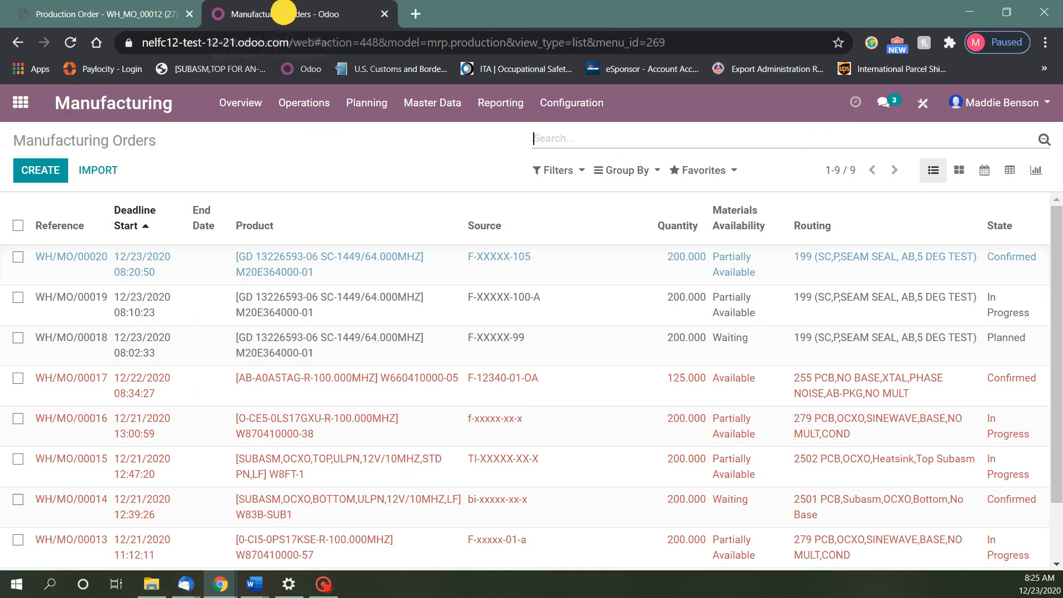
click(603, 140)
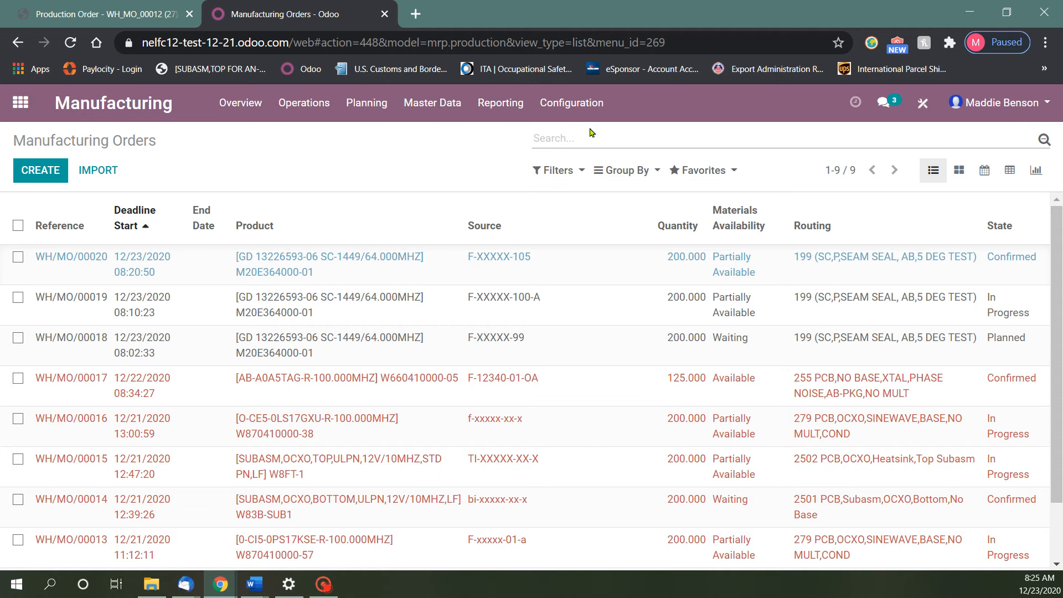
text(000)
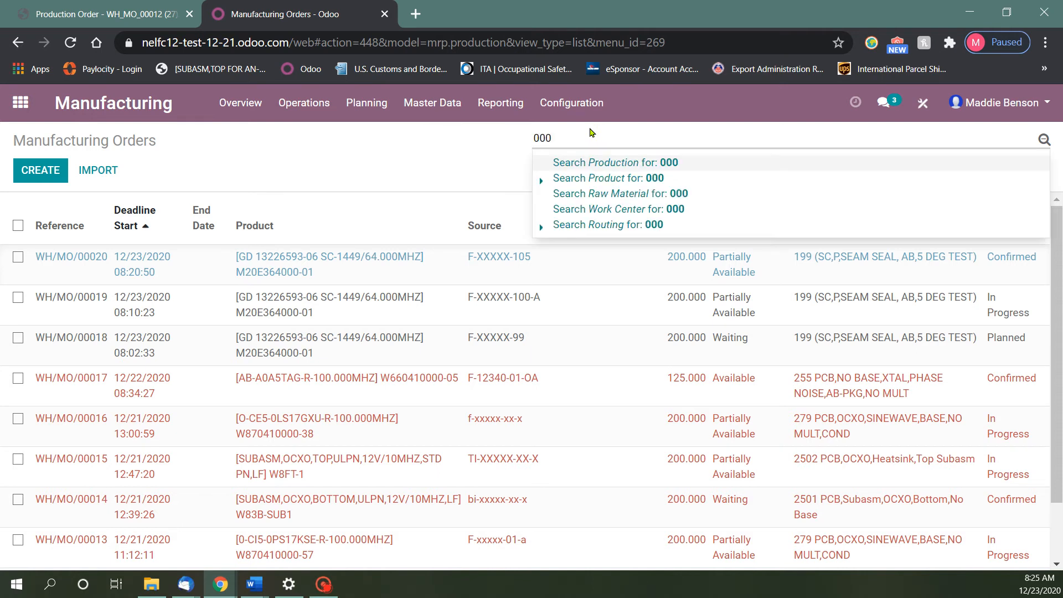
text(20)
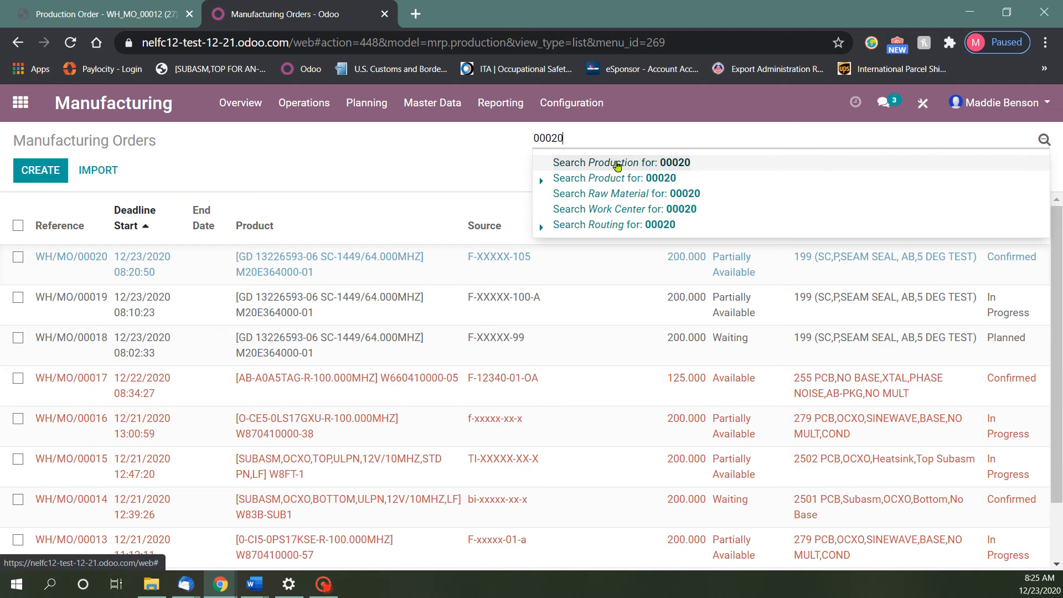
click(670, 168)
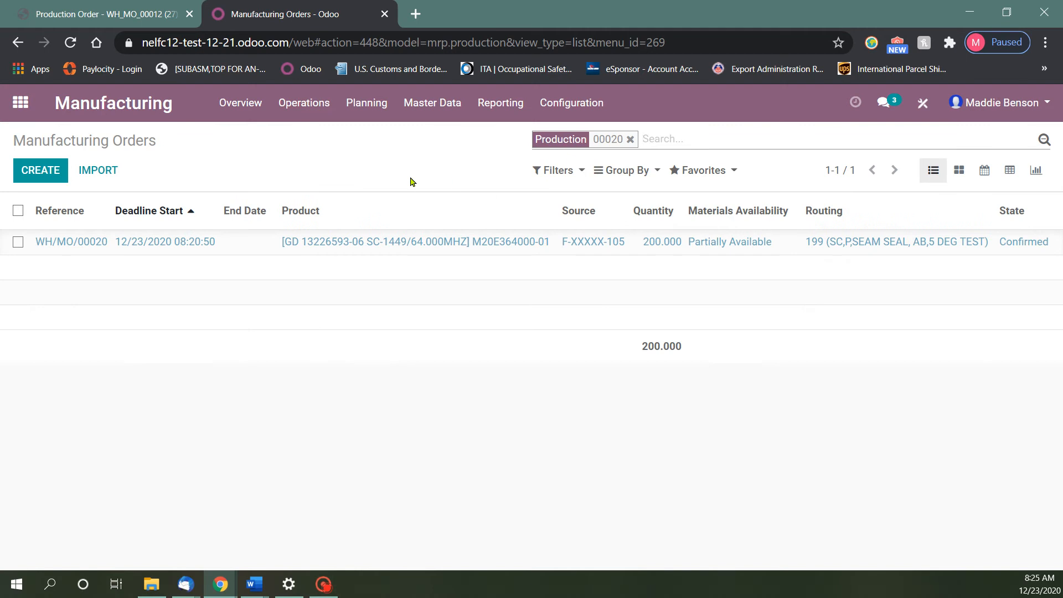
click(418, 247)
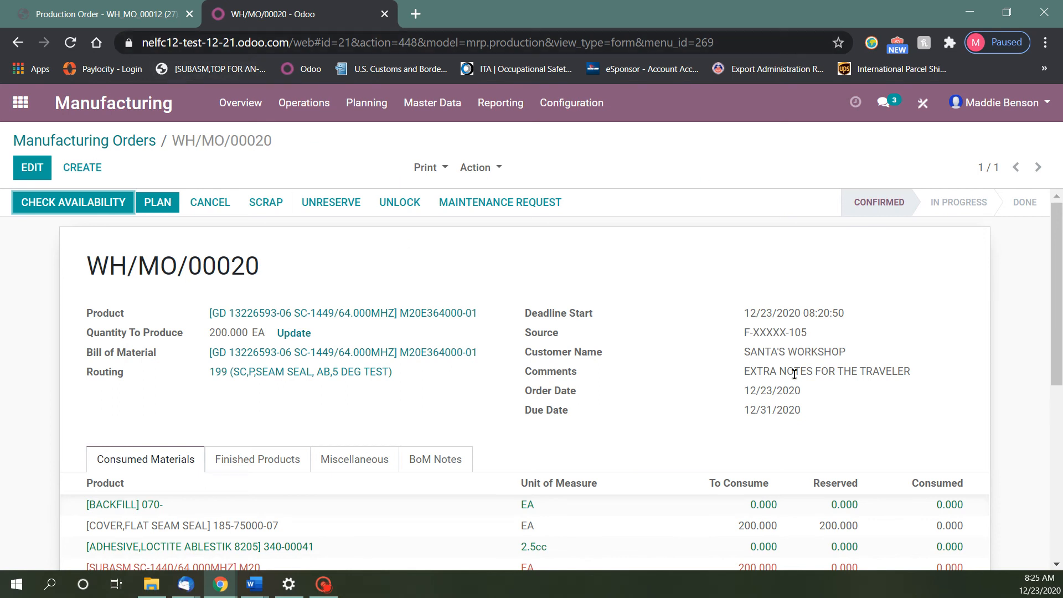
Review the manufacturing order's header details and the reserved quantities of its consumed materials.
scroll(647, 293, down, 3)
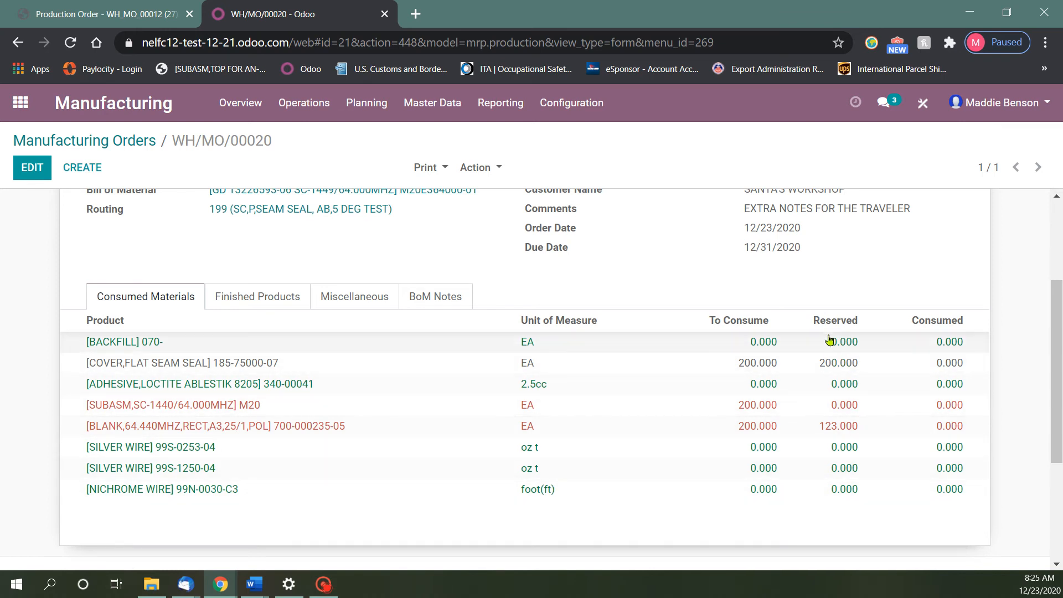
scroll(437, 279, up, 3)
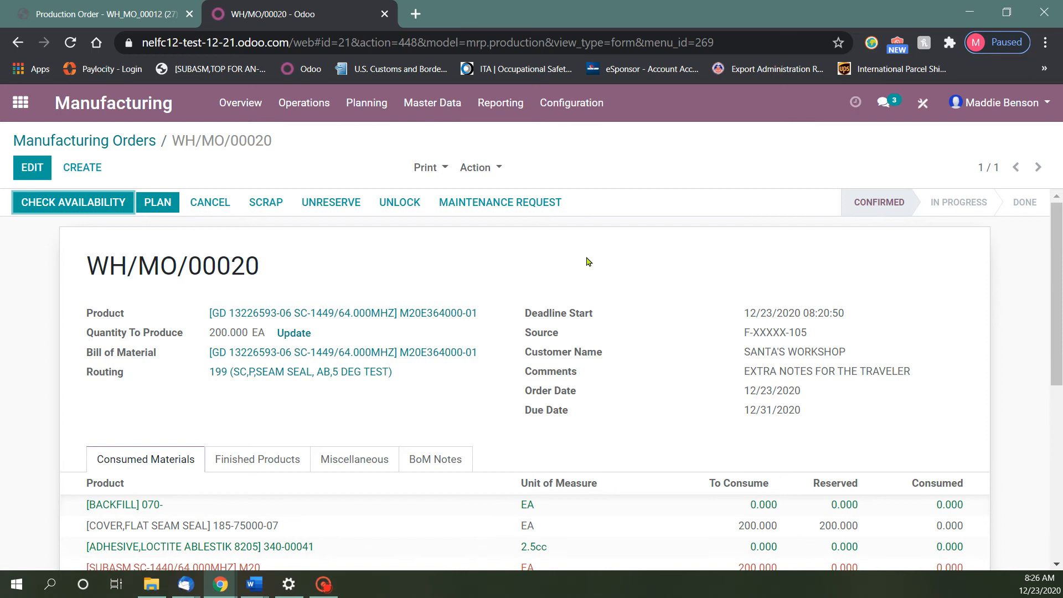
scroll(791, 308, down, 3)
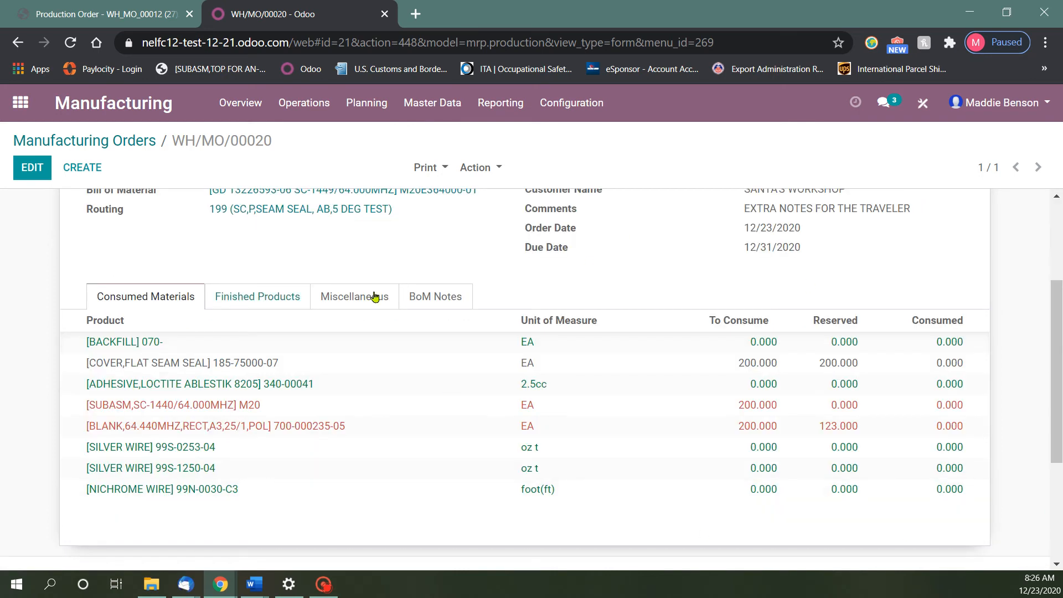
scroll(662, 429, up, 3)
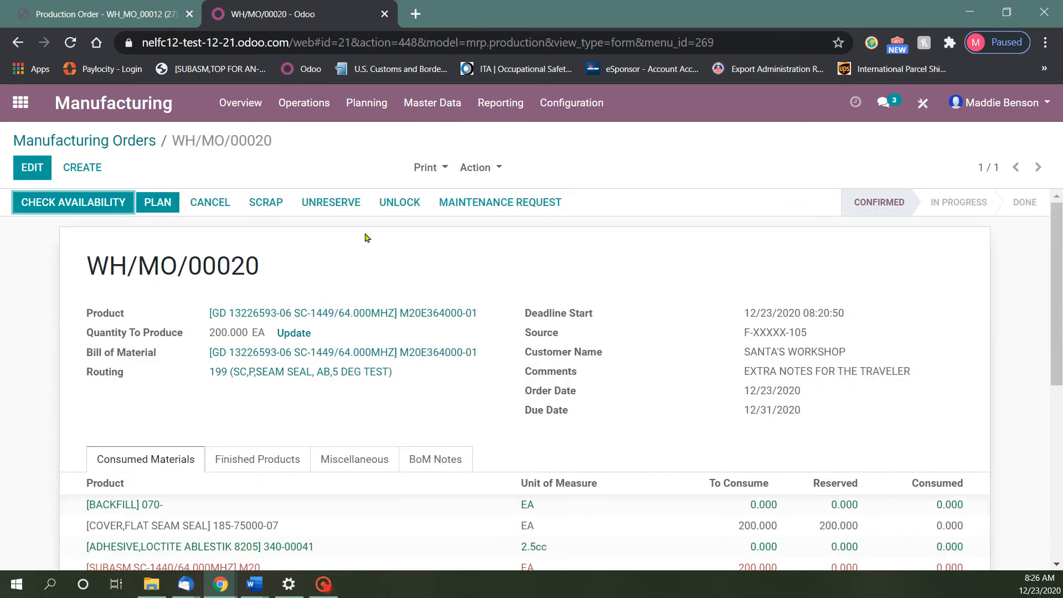
scroll(961, 388, down, 6)
scroll(736, 299, up, 3)
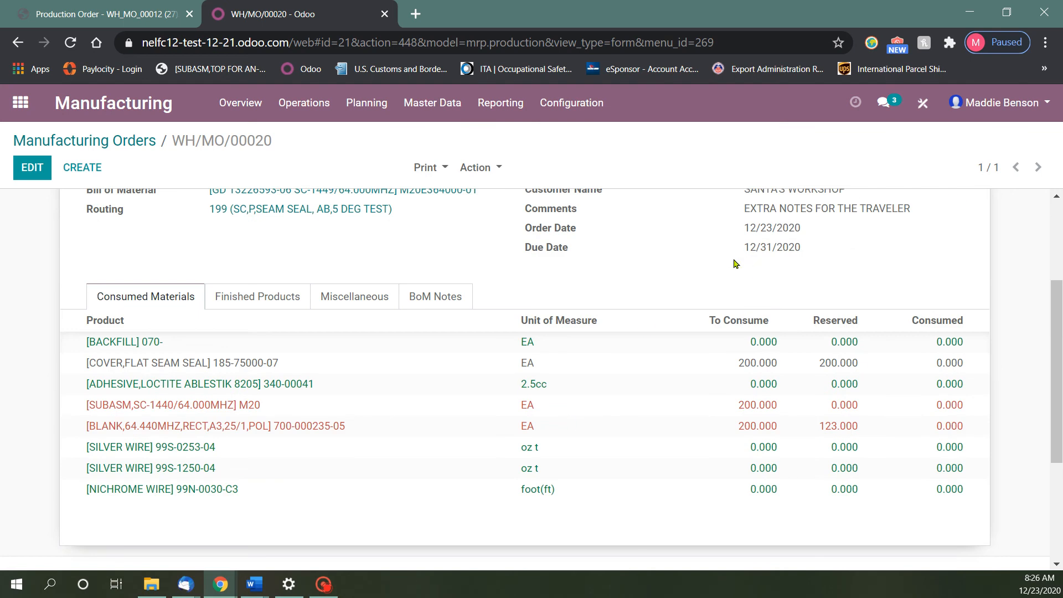
scroll(612, 309, up, 3)
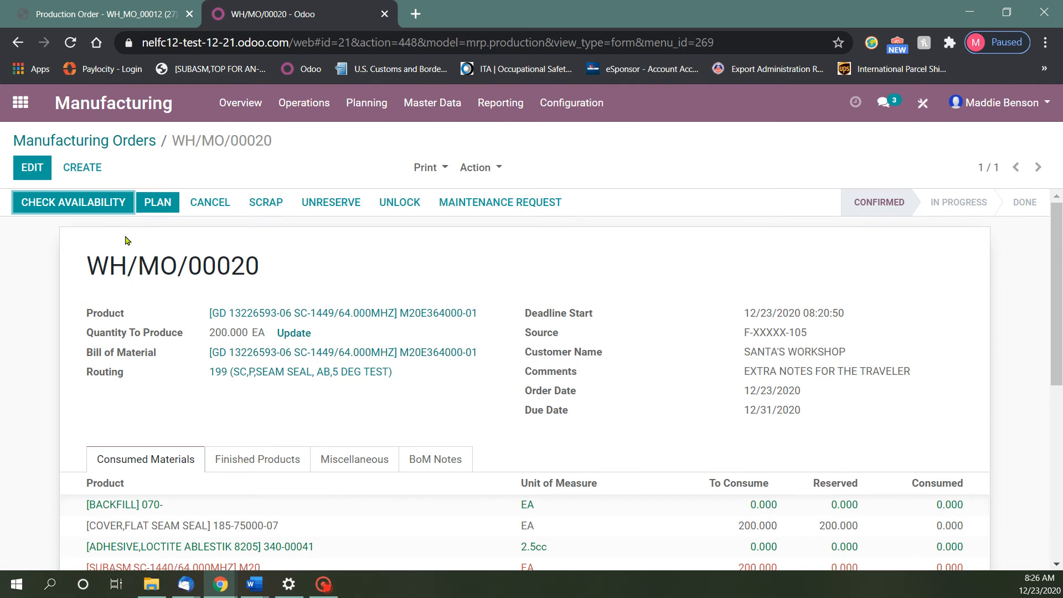
Plan the manufacturing order and open its work orders to review the scheduled operations.
click(157, 203)
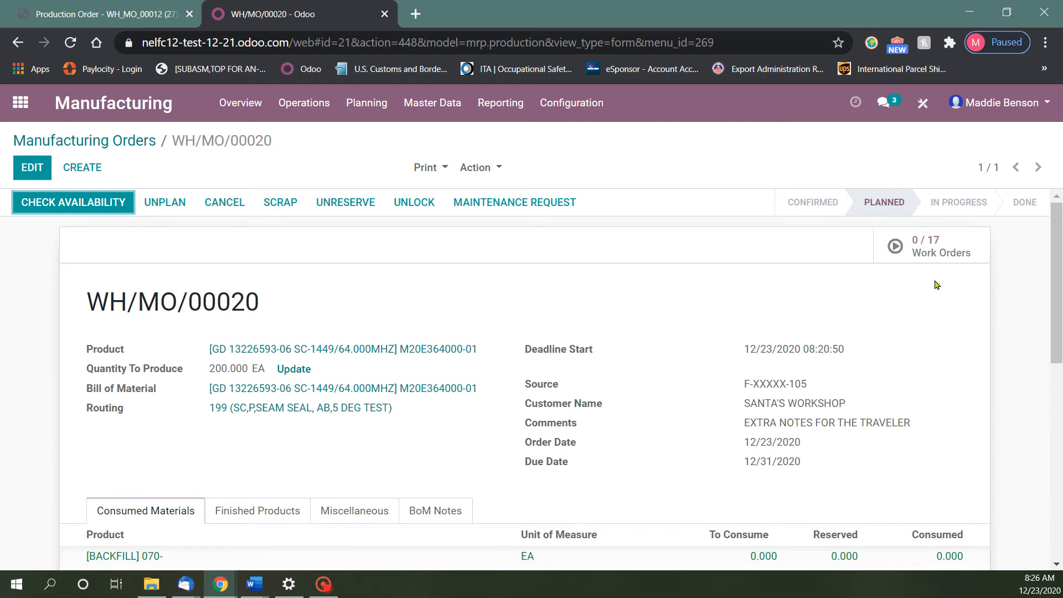
click(911, 254)
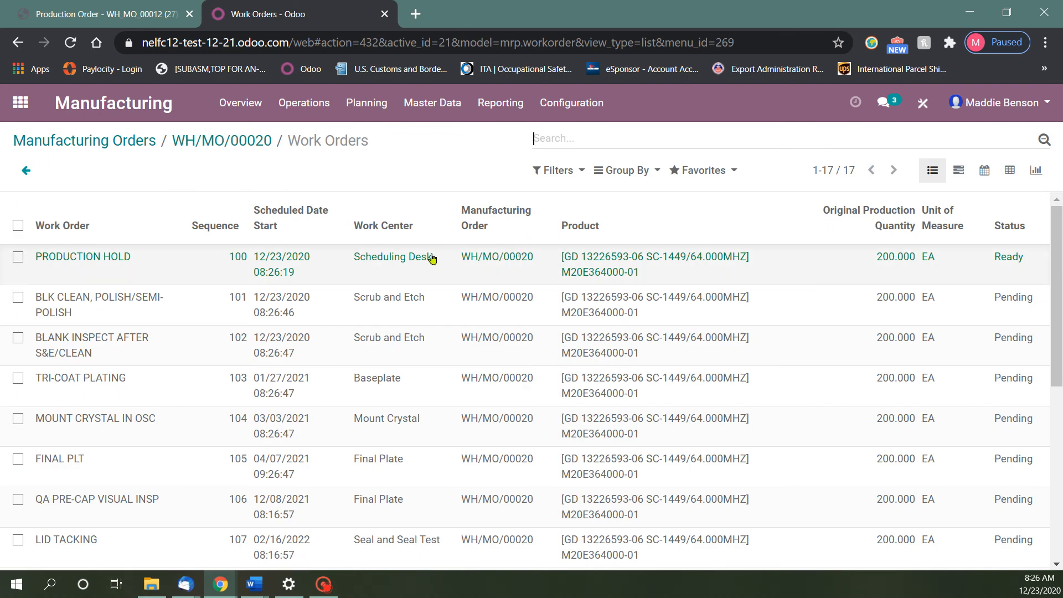
scroll(277, 430, down, 6)
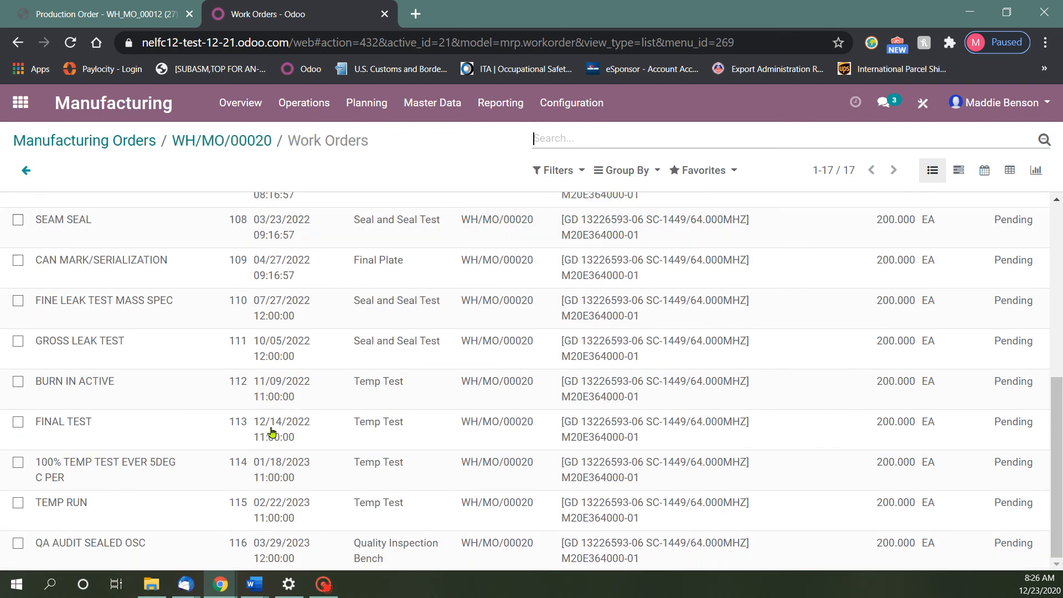
scroll(292, 454, up, 6)
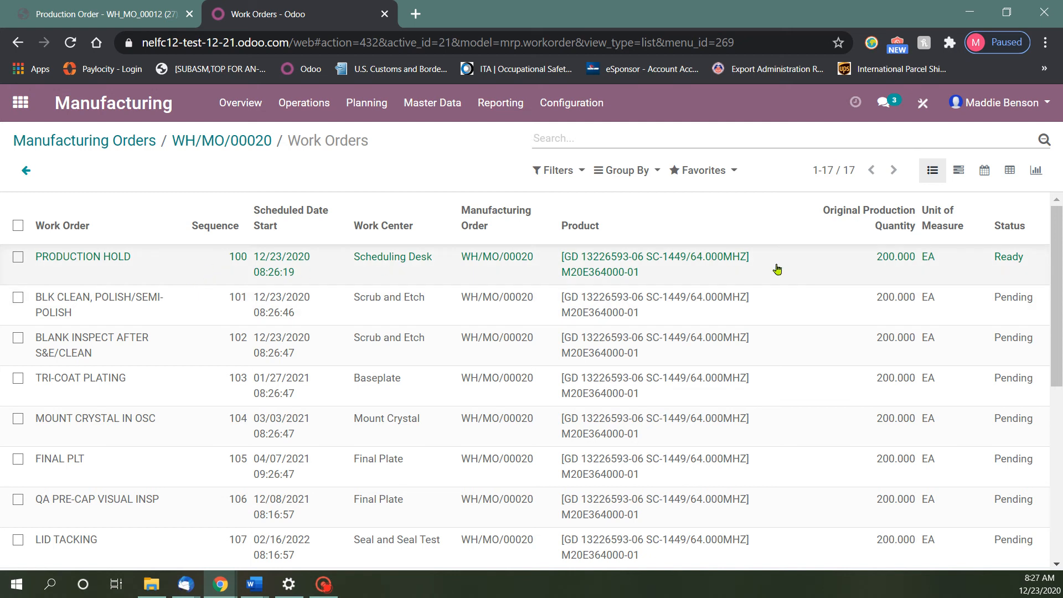
Process the order's PRODUCTION HOLD work order and mark it as done with a quantity of 200.
click(224, 270)
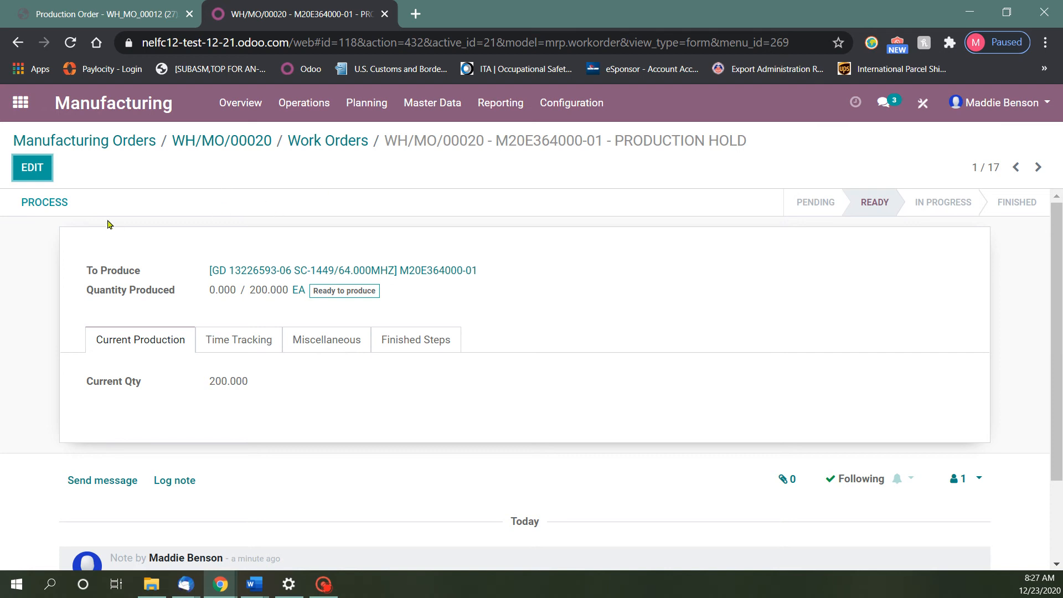
click(49, 206)
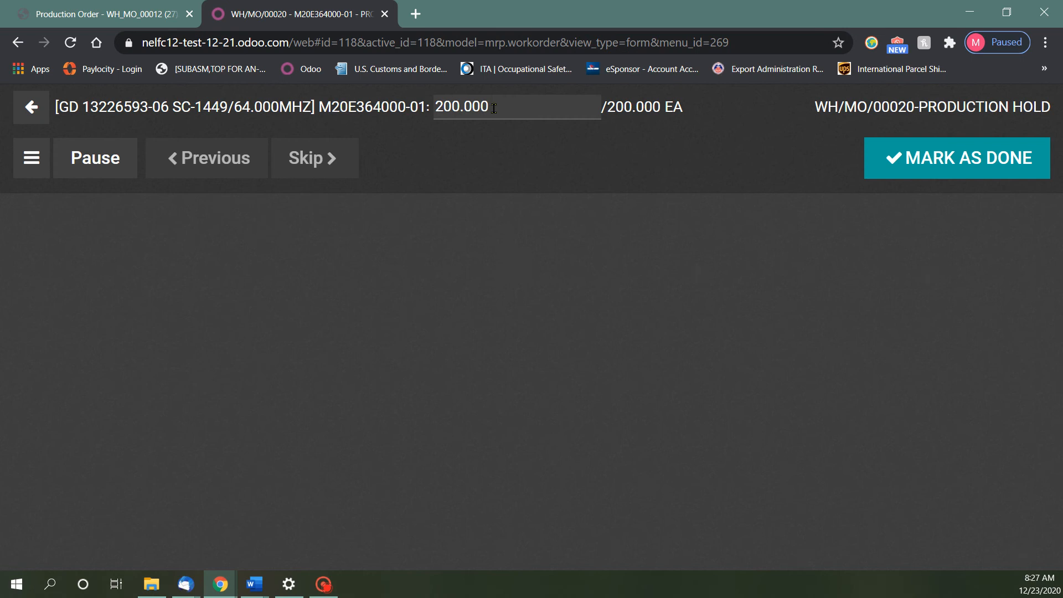
drag(494, 108, 432, 109)
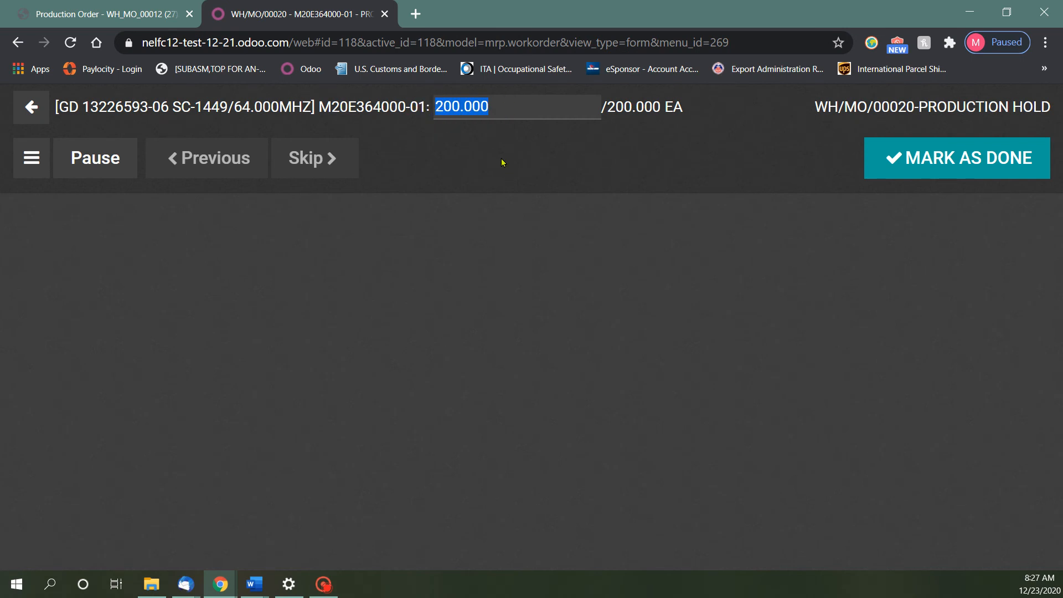
text(50)
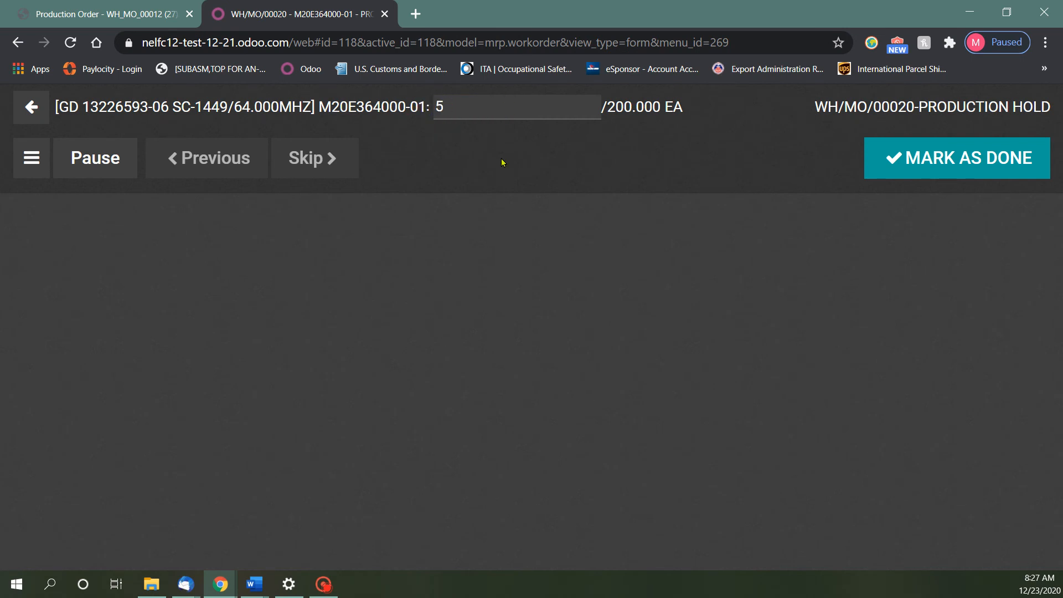
text(150)
key(BackSpace)
key(BackSpace)
key(BackSpace)
text(200)
click(502, 161)
click(940, 170)
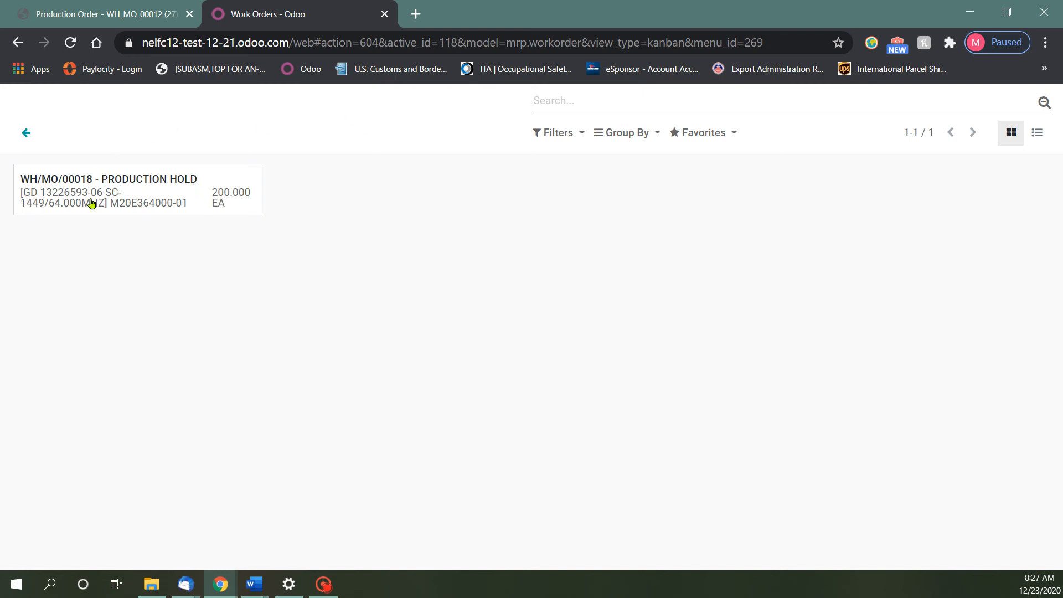
Open the remaining PRODUCTION HOLD work order for M20E364000-01 and record production of 50 units.
click(121, 205)
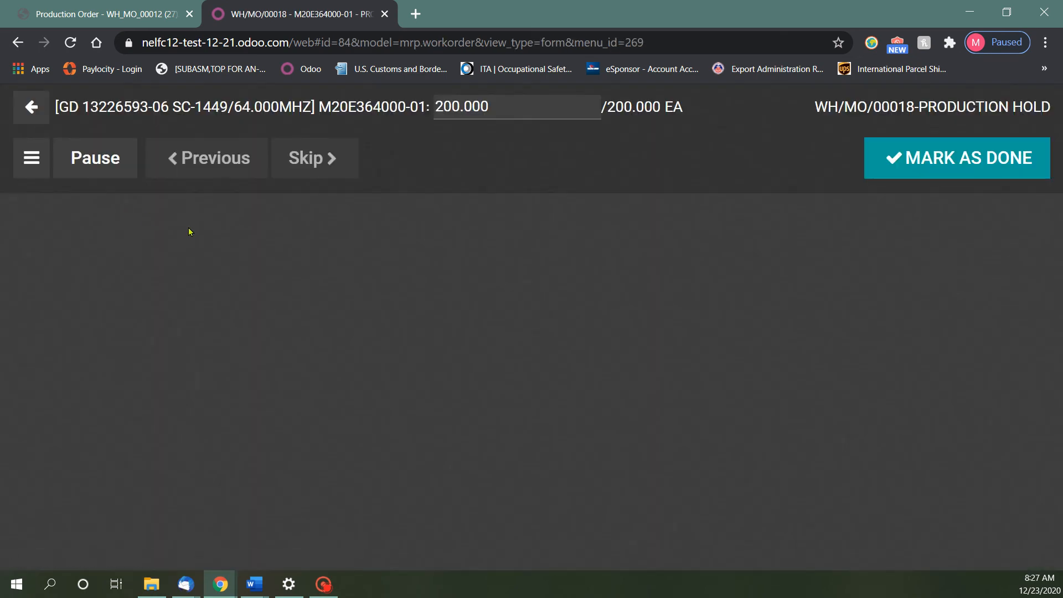
drag(498, 107, 376, 99)
text(50)
click(513, 172)
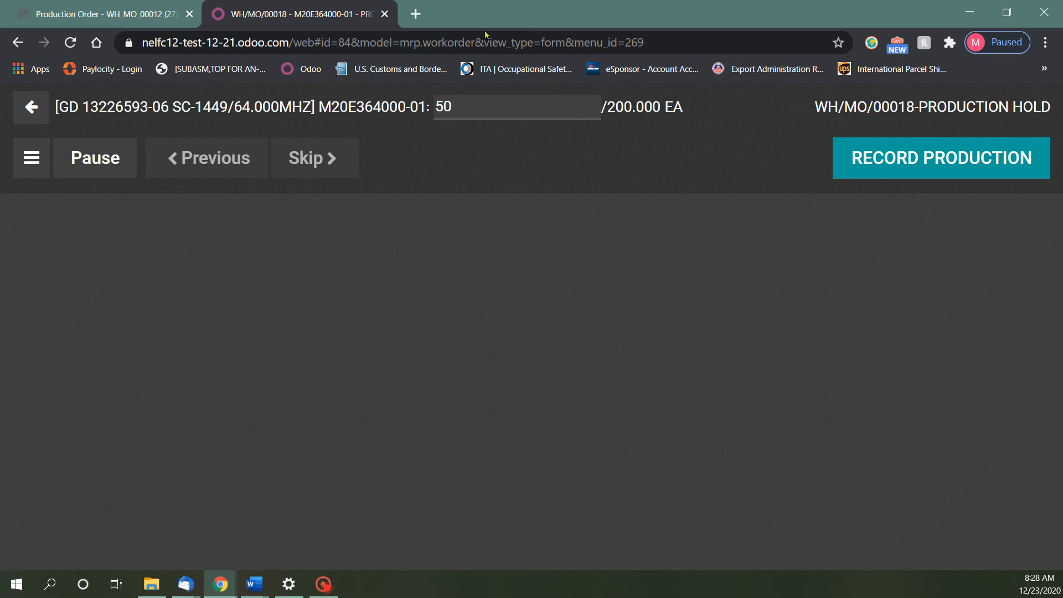
click(956, 165)
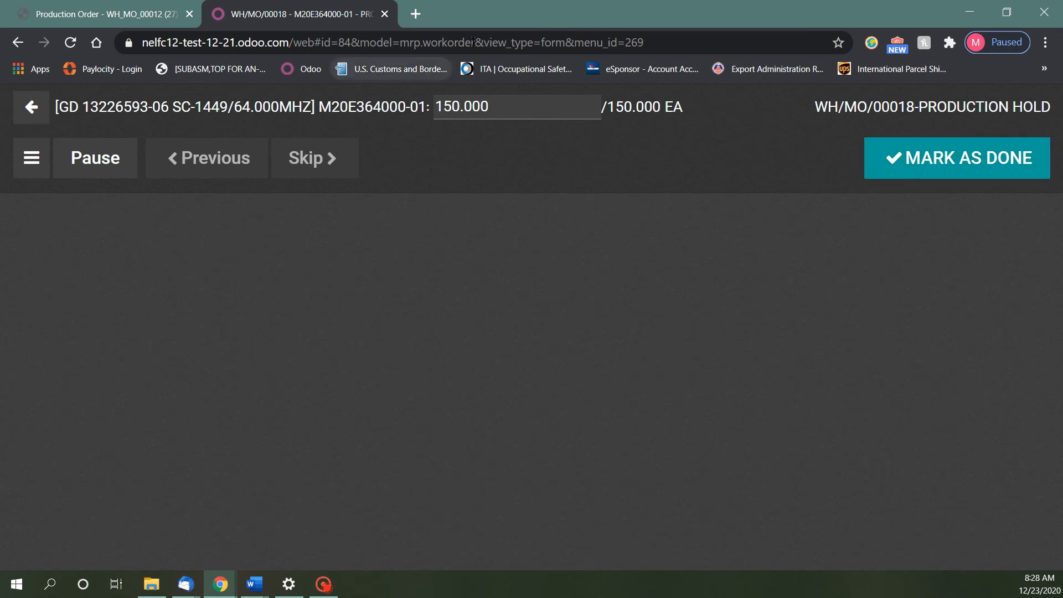
Leave the work order and open the list of all work orders without the In Progress or Ready filter.
click(22, 98)
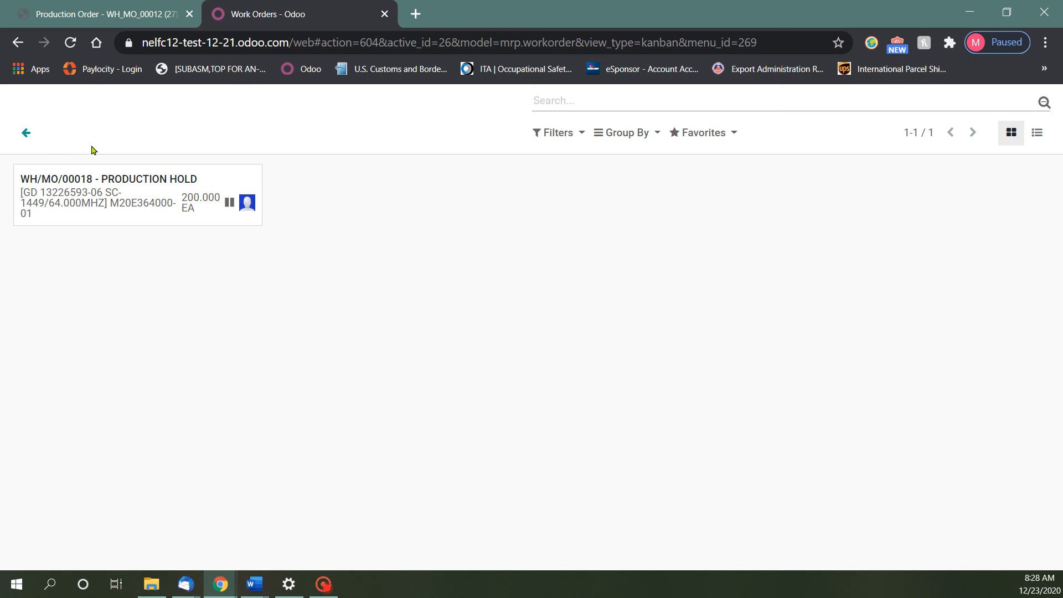
click(28, 135)
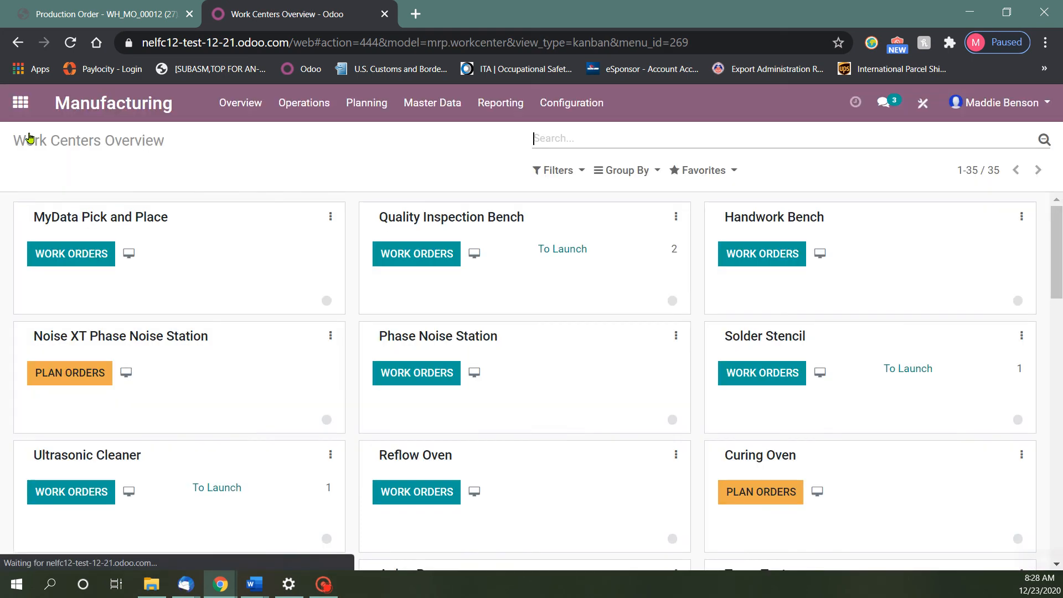
click(295, 103)
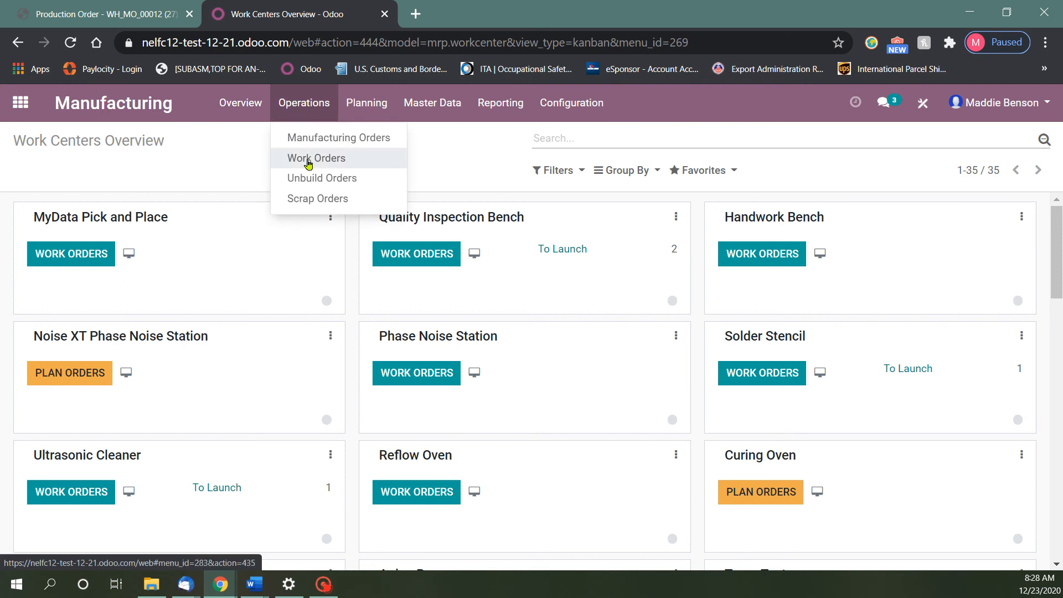
click(307, 158)
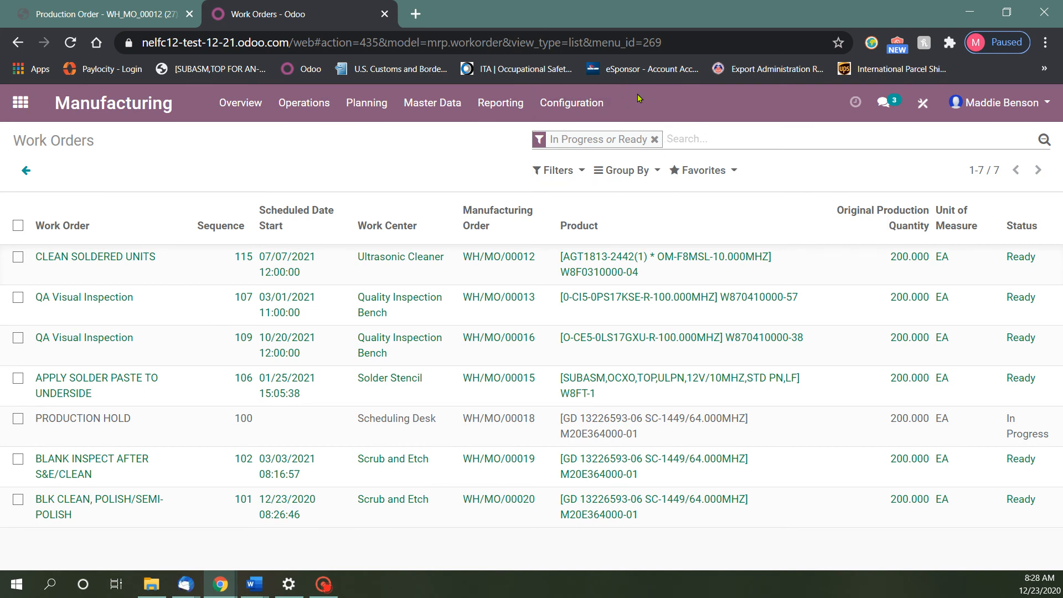
key(BackSpace)
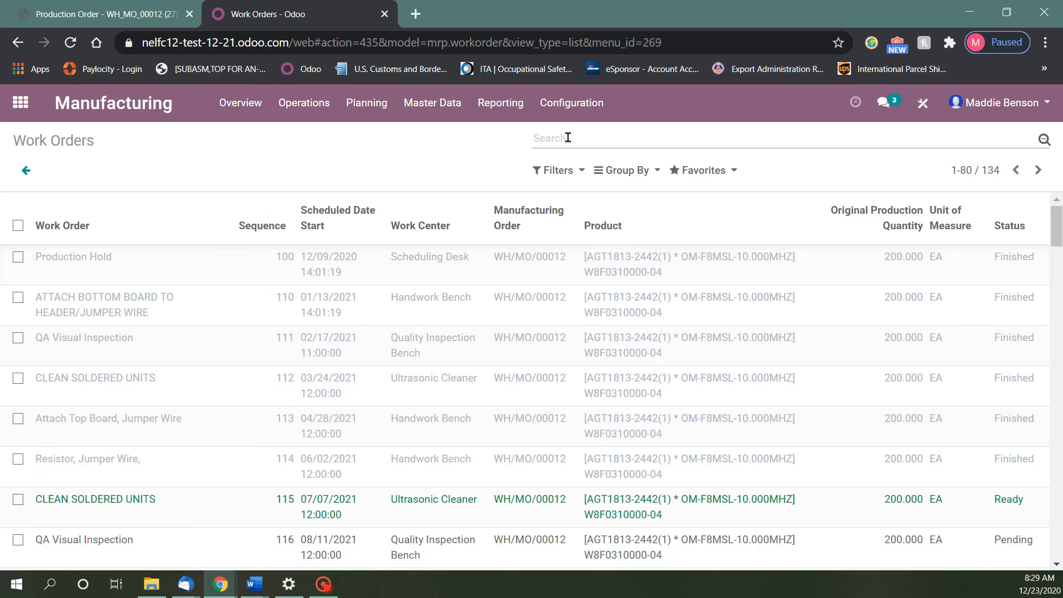
Find the work orders by manufacturing order number, process BLK CLEAN, POLISH/SEMI-POLISH and mark it as done with a quantity of 200.
text(00020)
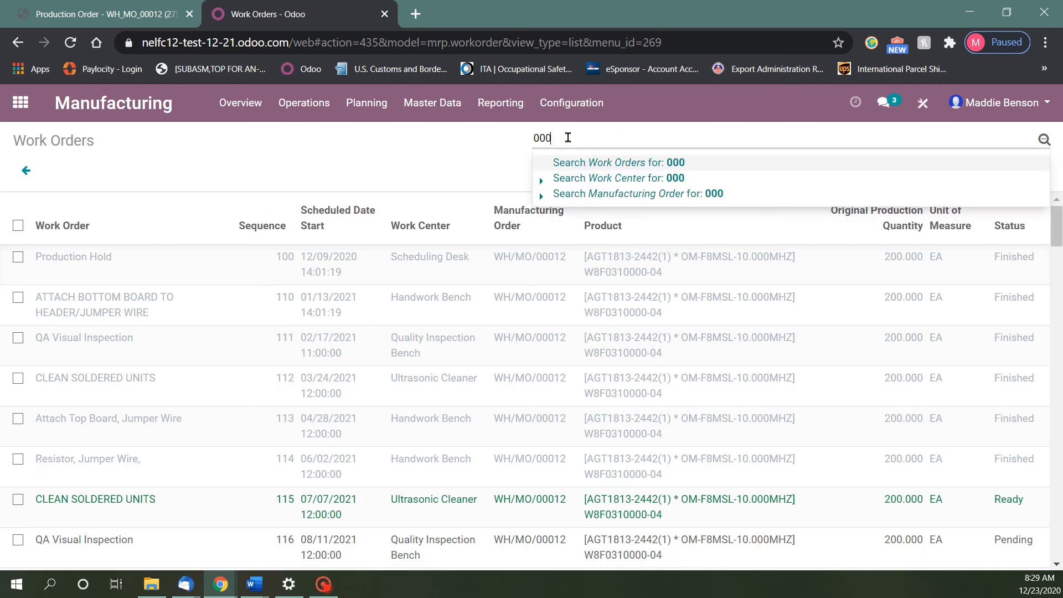
click(628, 195)
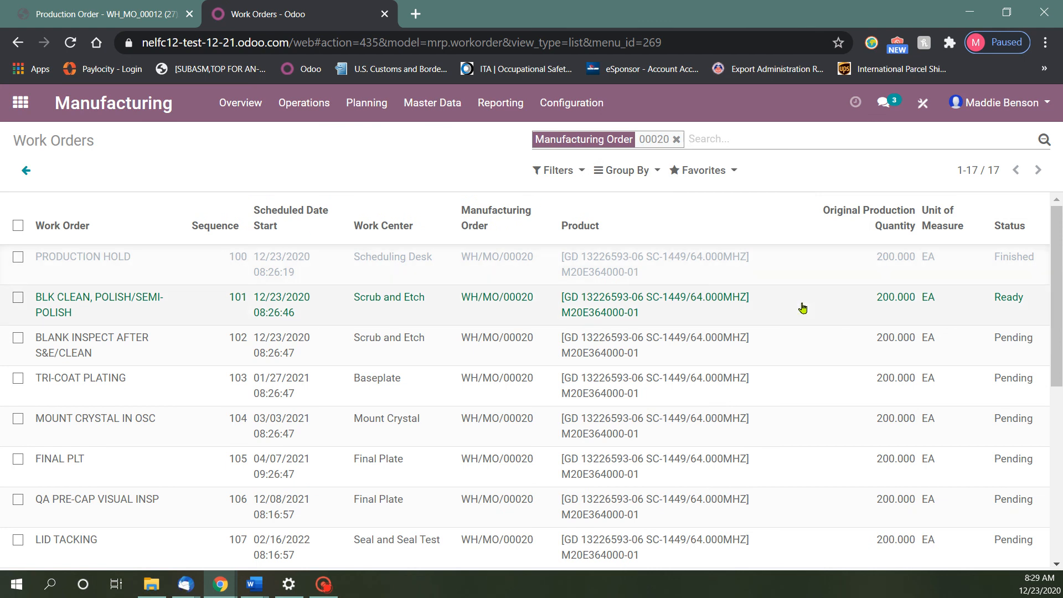
click(171, 313)
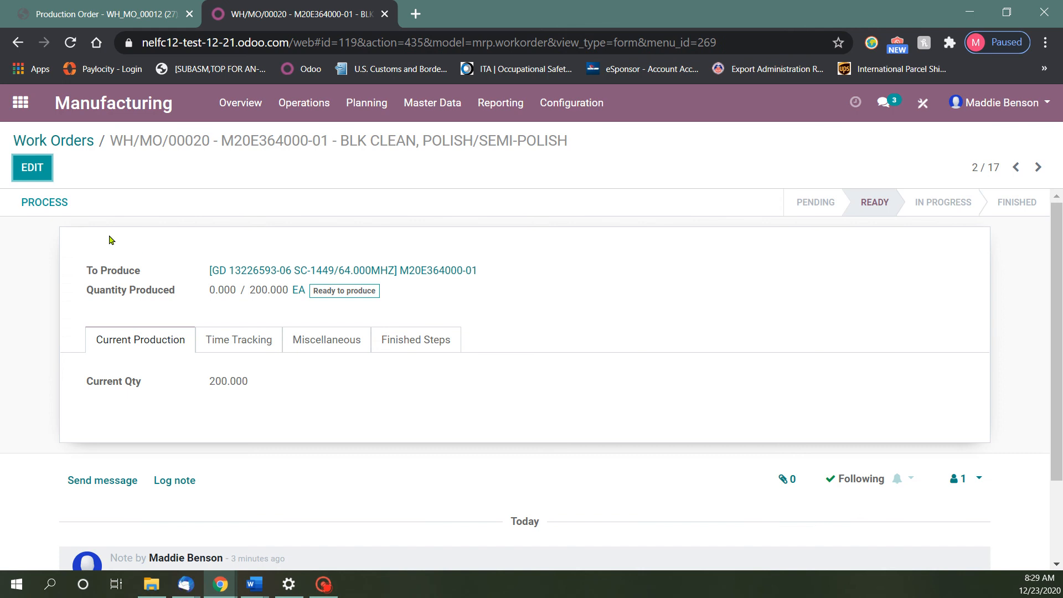
click(56, 203)
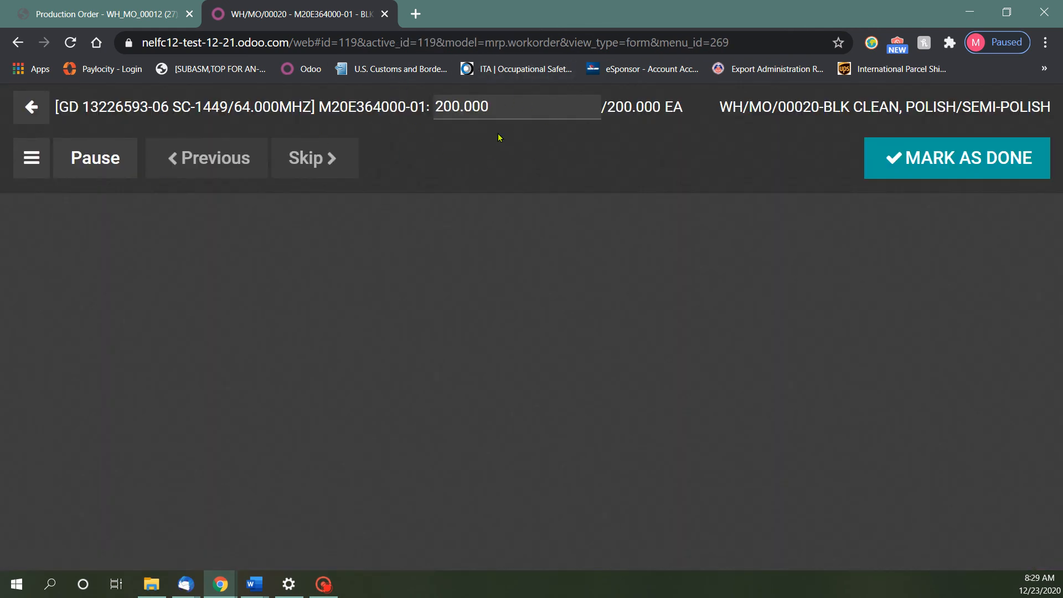
click(969, 164)
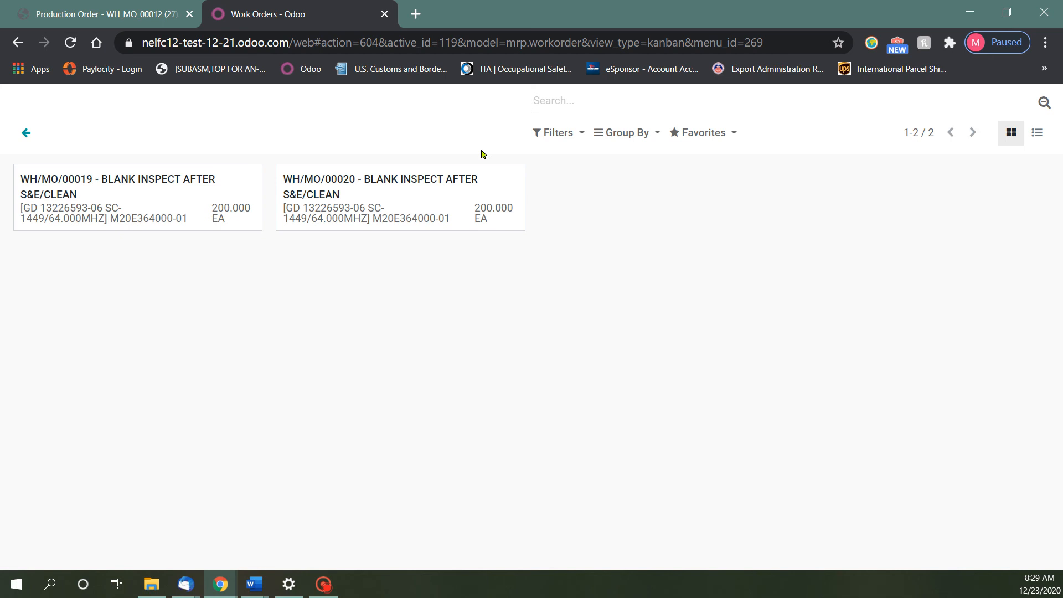
Open the same manufacturing order's BLANK INSPECT AFTER S&E/CLEAN work order, mark it as done with 200 units and return to the work centers overview.
click(449, 205)
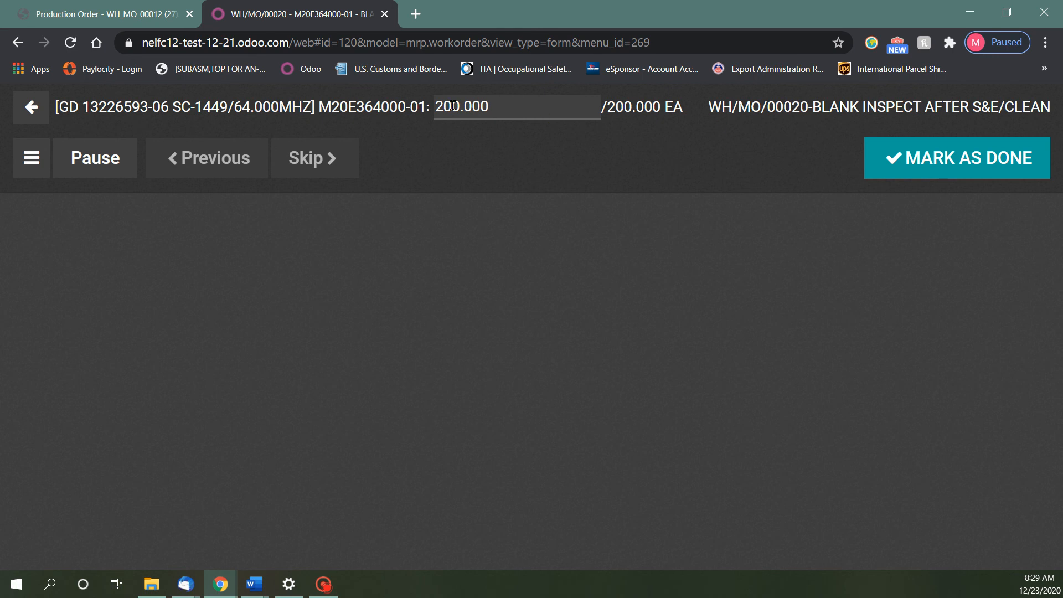
click(951, 175)
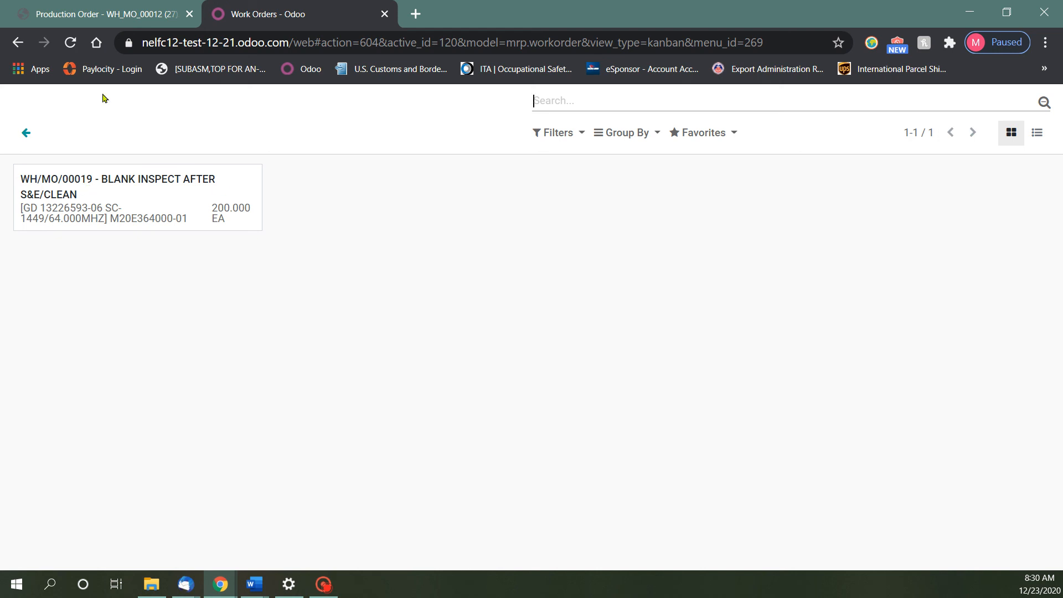
click(24, 134)
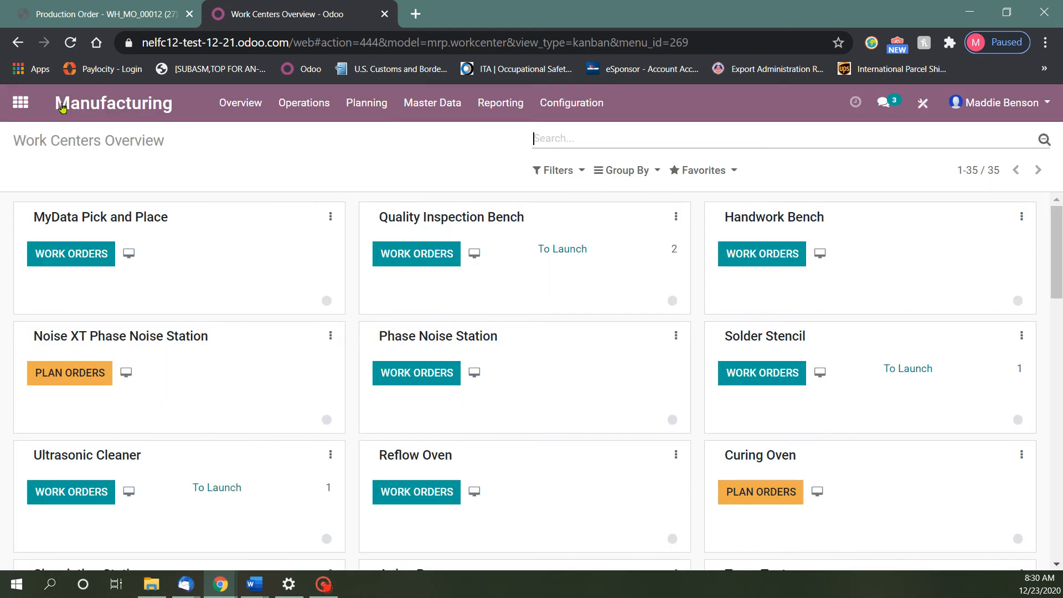
Open the list of all work orders without the default status filter and filter it by the manufacturing order number.
click(323, 115)
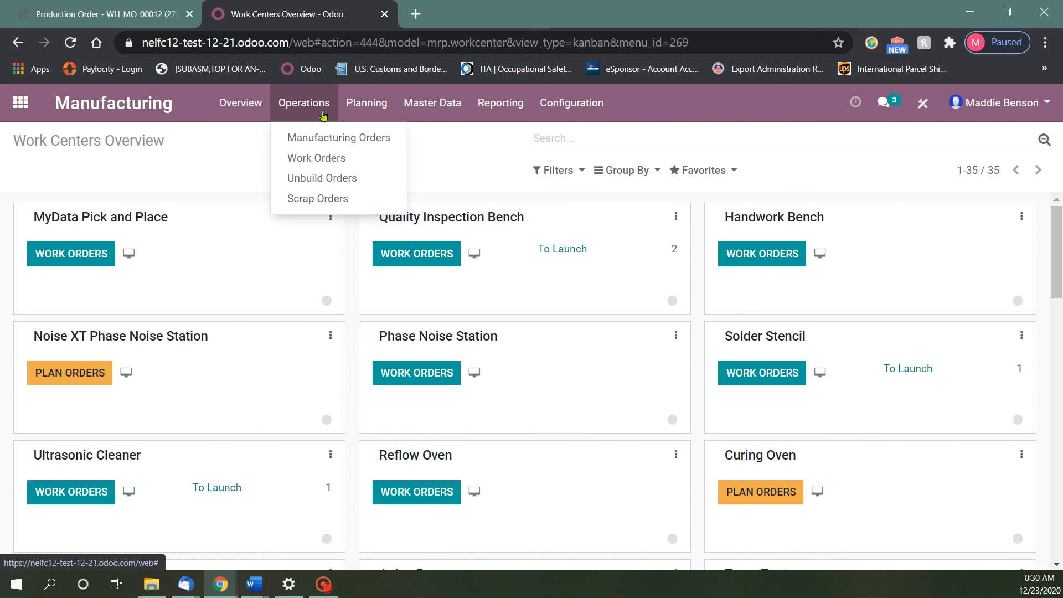
click(334, 162)
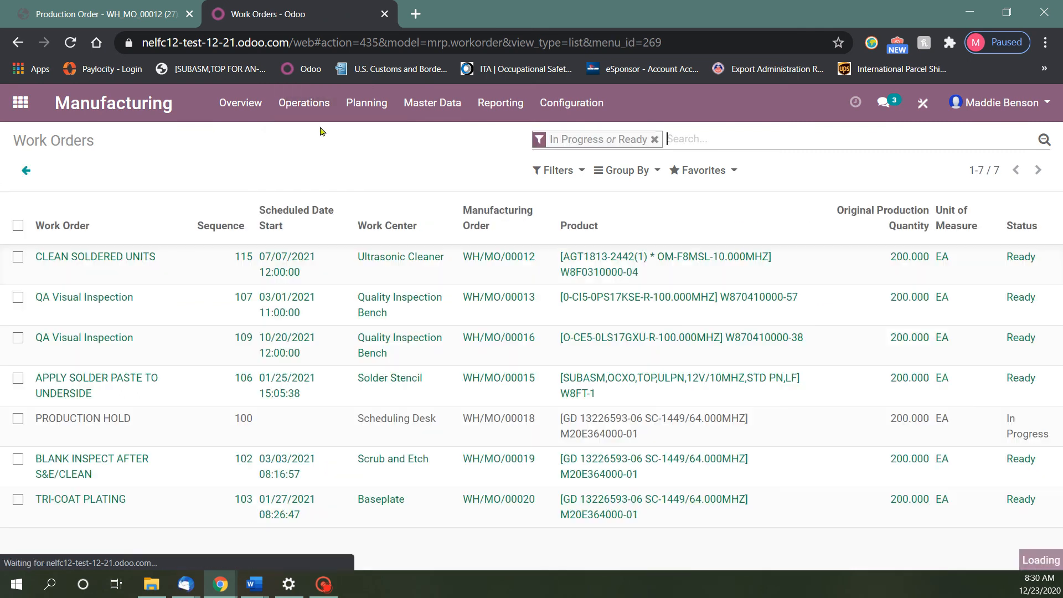
key(BackSpace)
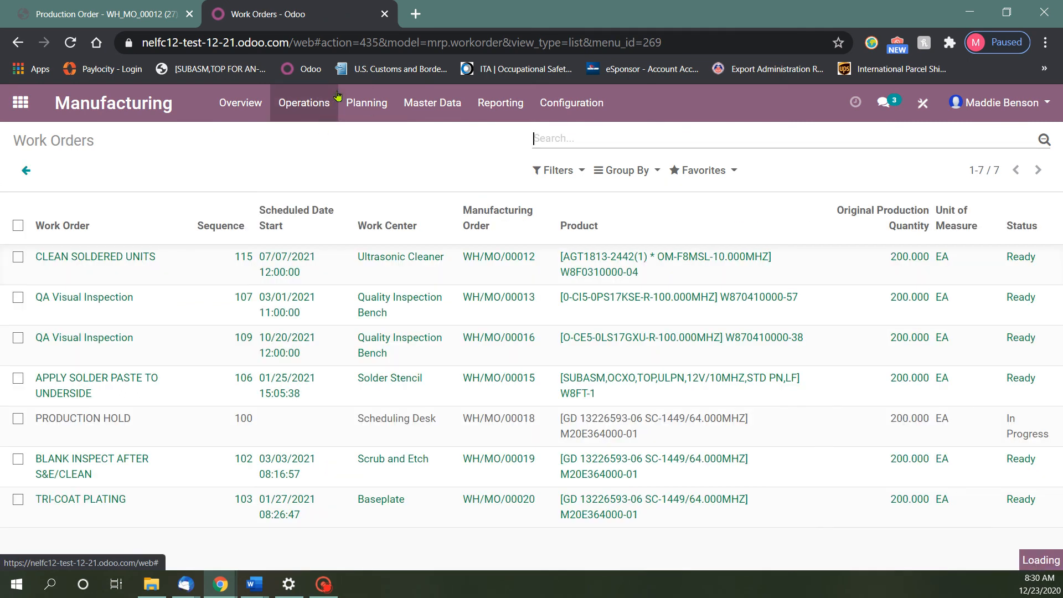
text(00020)
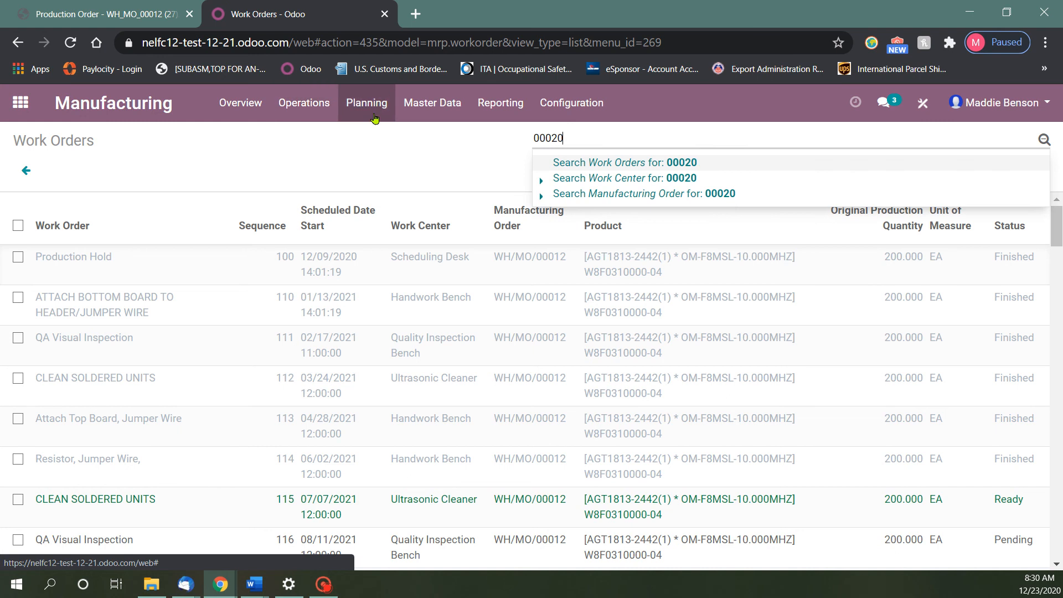
click(684, 195)
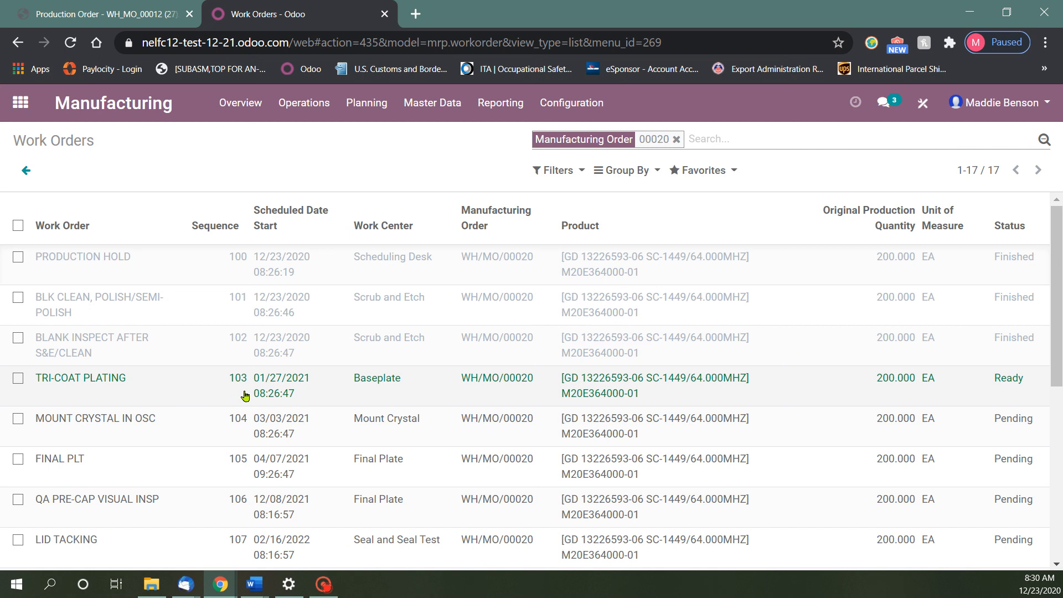
Process the ready TRI-COAT PLATING work order, mark it as done with a quantity of 200 and leave the work order view.
click(244, 395)
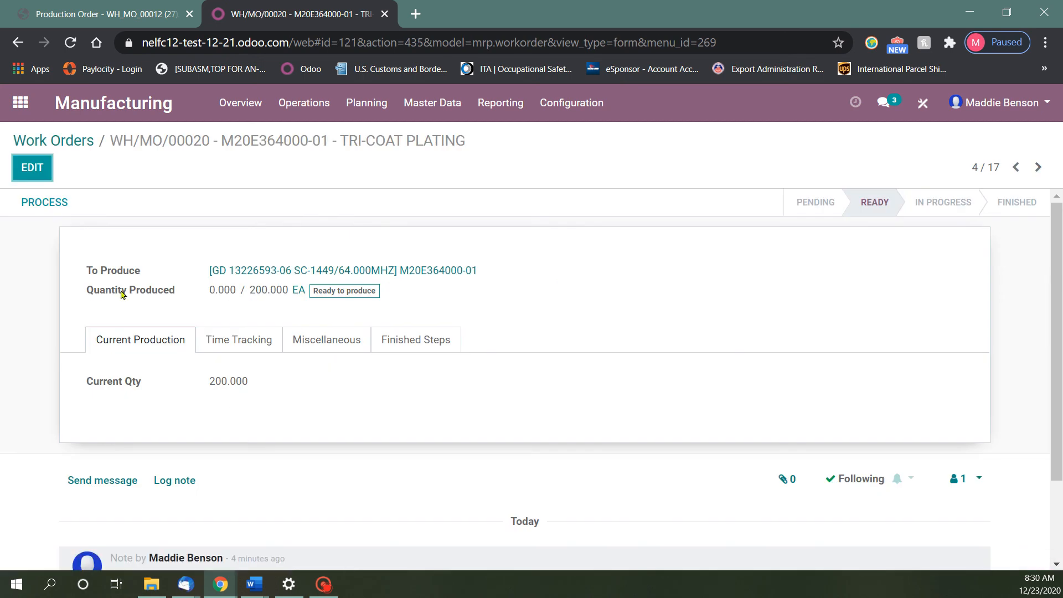
click(45, 203)
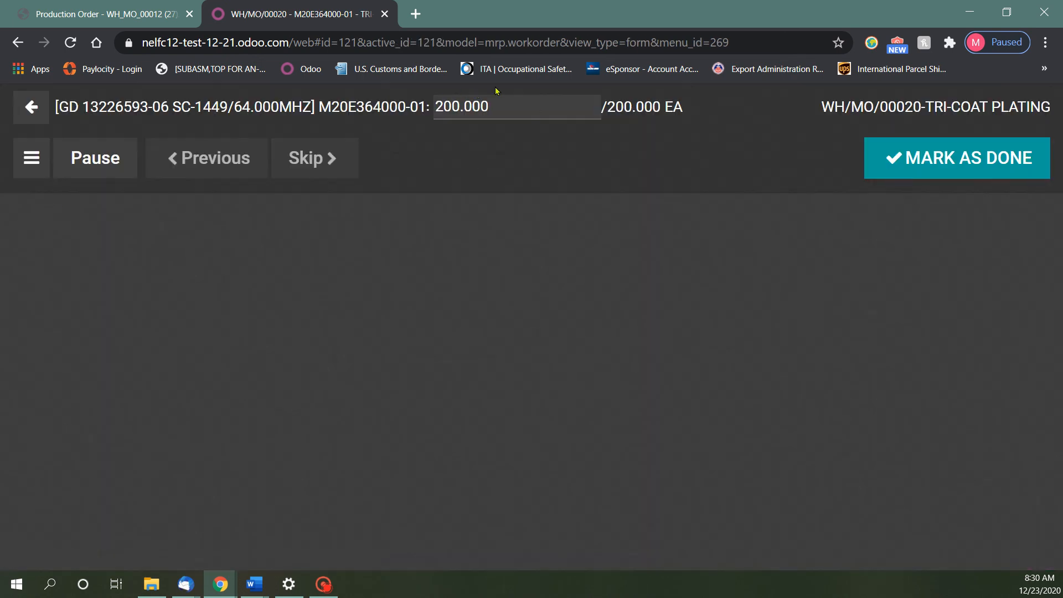
click(910, 148)
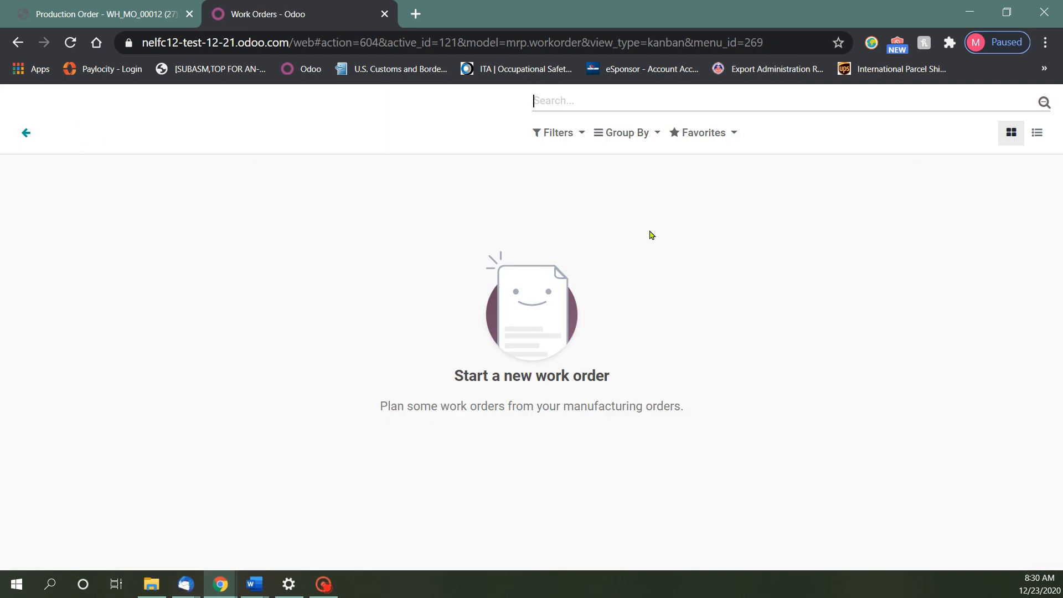
click(25, 133)
Reopen the work orders list, clear the In Progress or Ready filter and show only the work orders of the same manufacturing order.
click(303, 102)
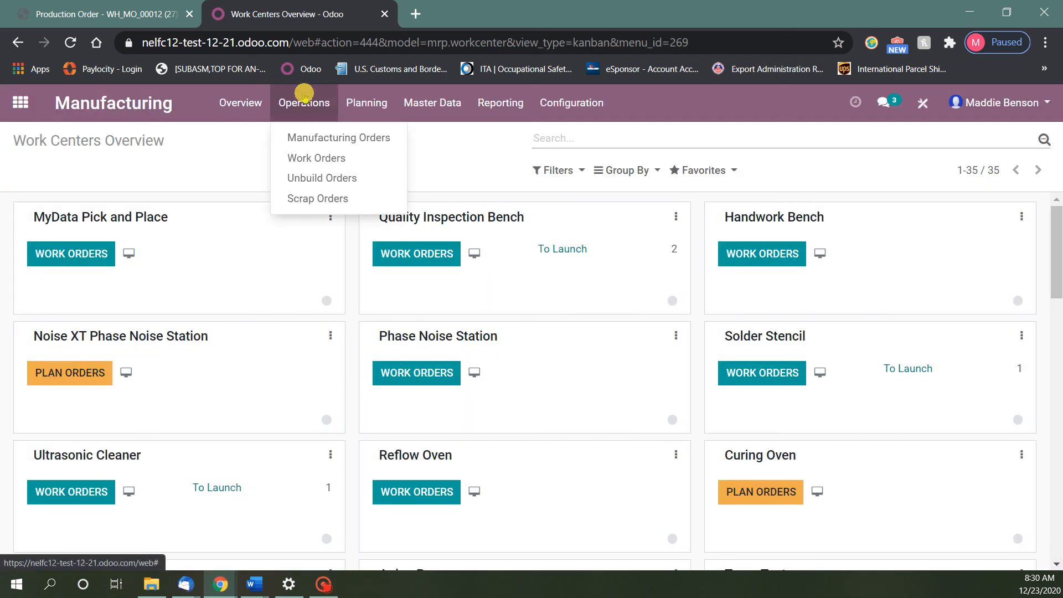
click(326, 157)
key(BackSpace)
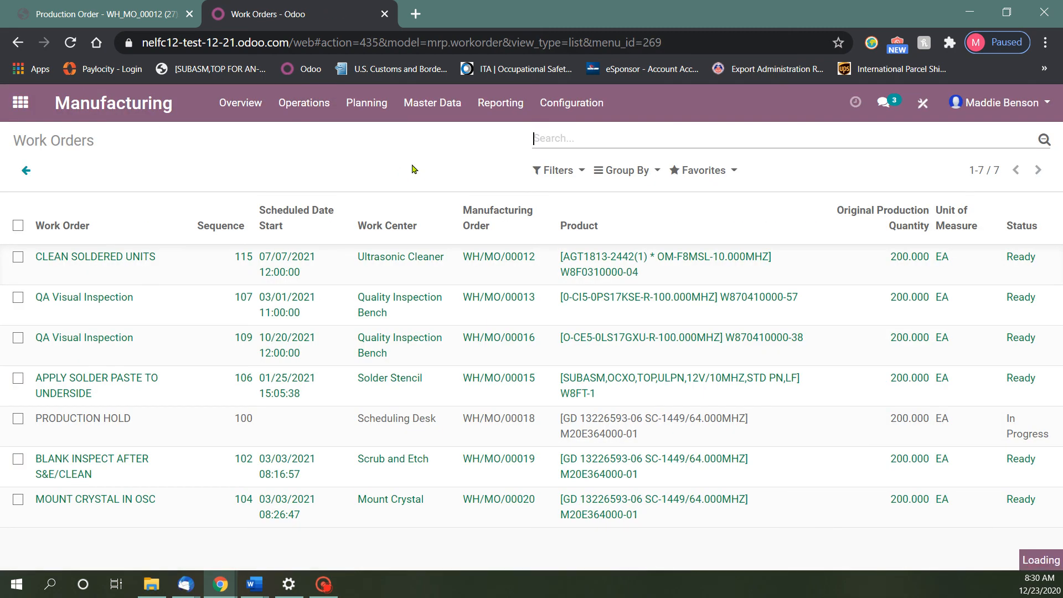
text(00020)
key(Return)
key(BackSpace)
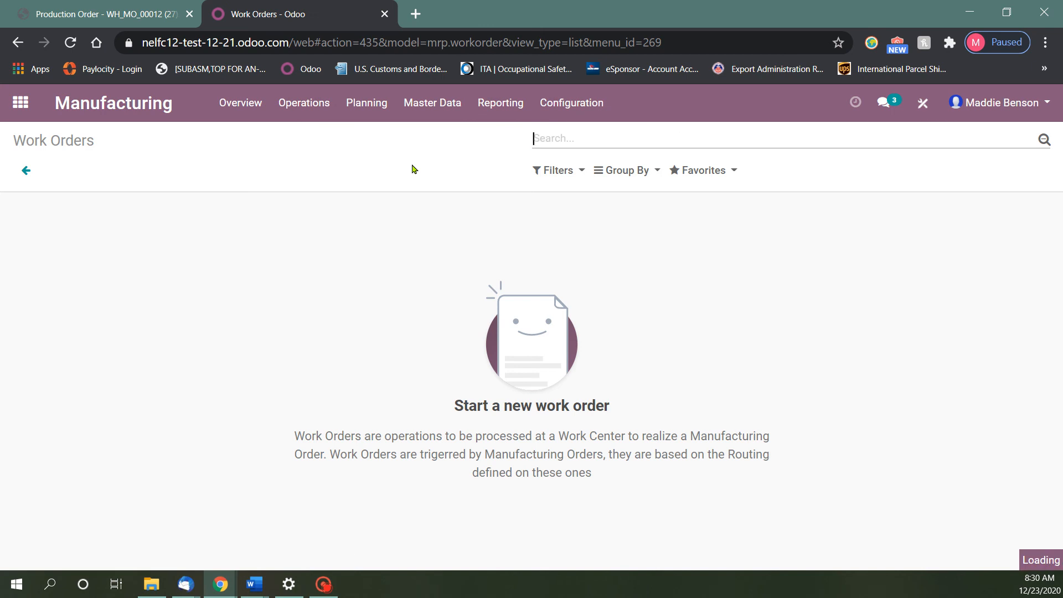
text(00020)
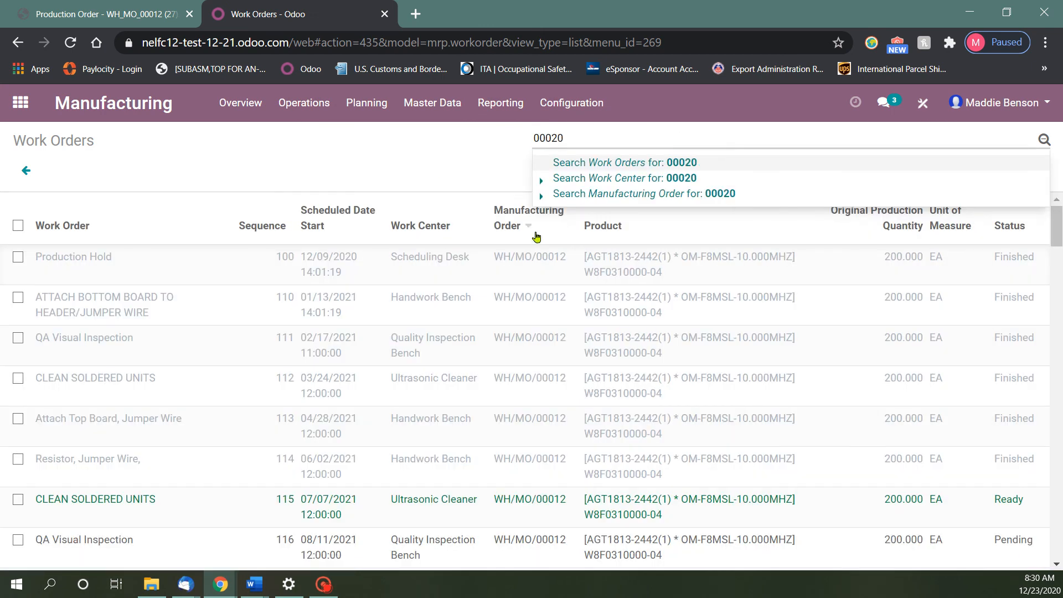
click(573, 193)
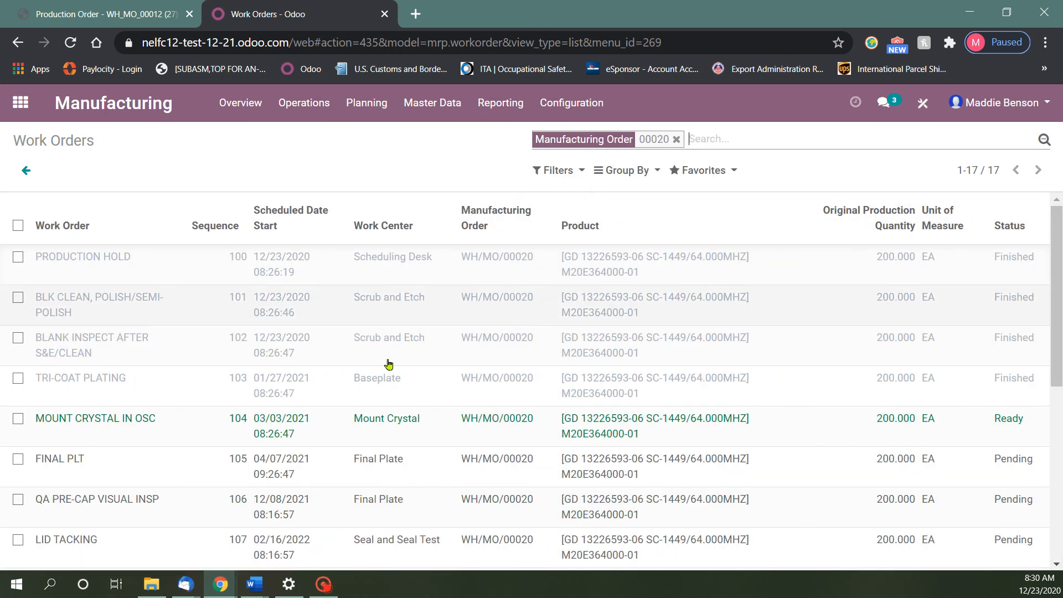
Start processing the MOUNT CRYSTAL IN OSC work order, leave it without marking it as done and return to the home screen of apps.
scroll(377, 388, down, 3)
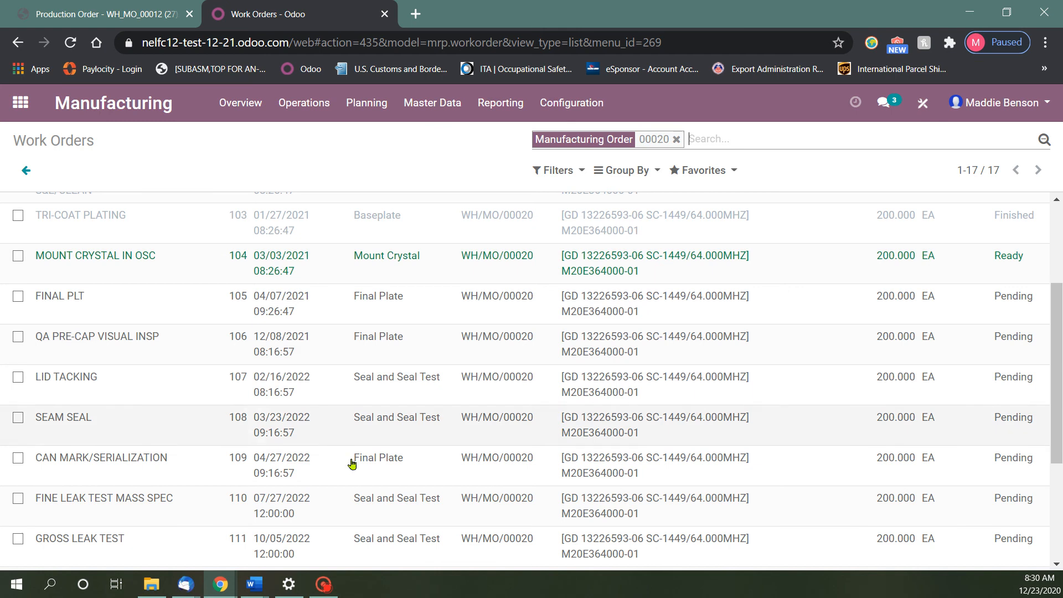
scroll(288, 277, down, 3)
scroll(298, 299, down, 1)
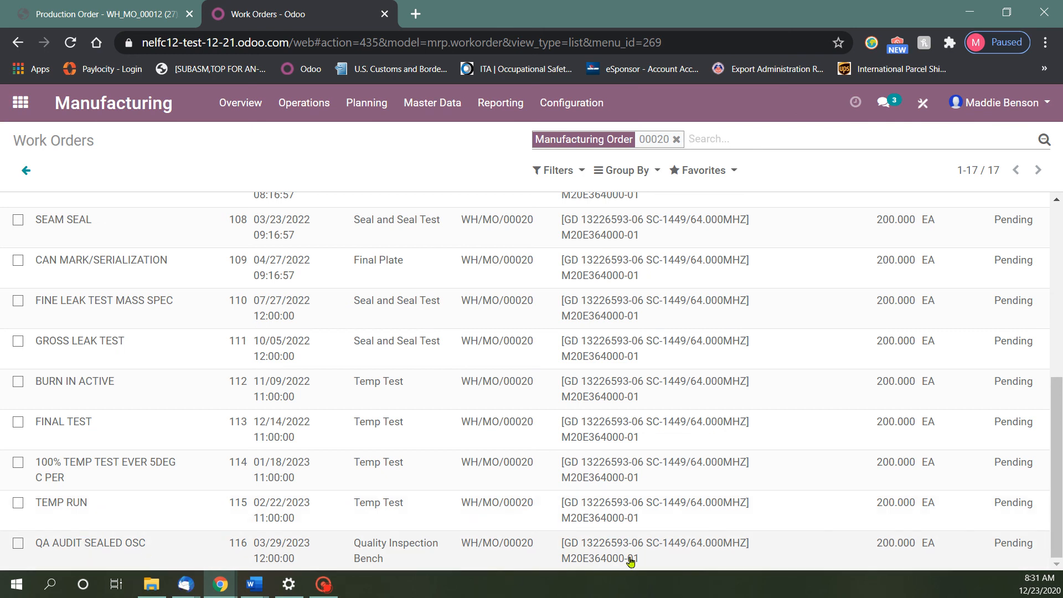
scroll(613, 553, up, 7)
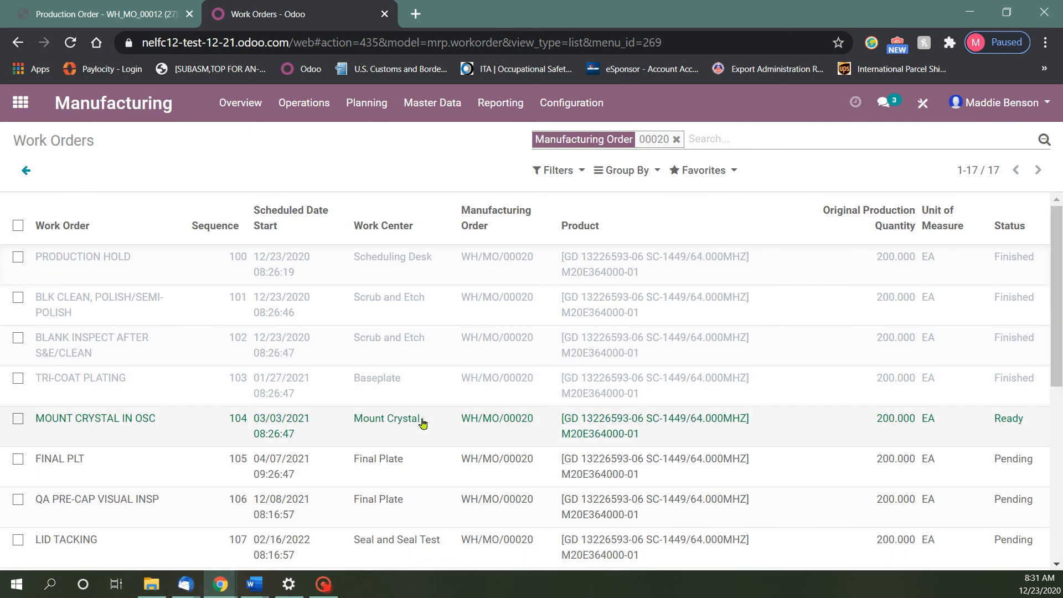
click(421, 420)
click(45, 201)
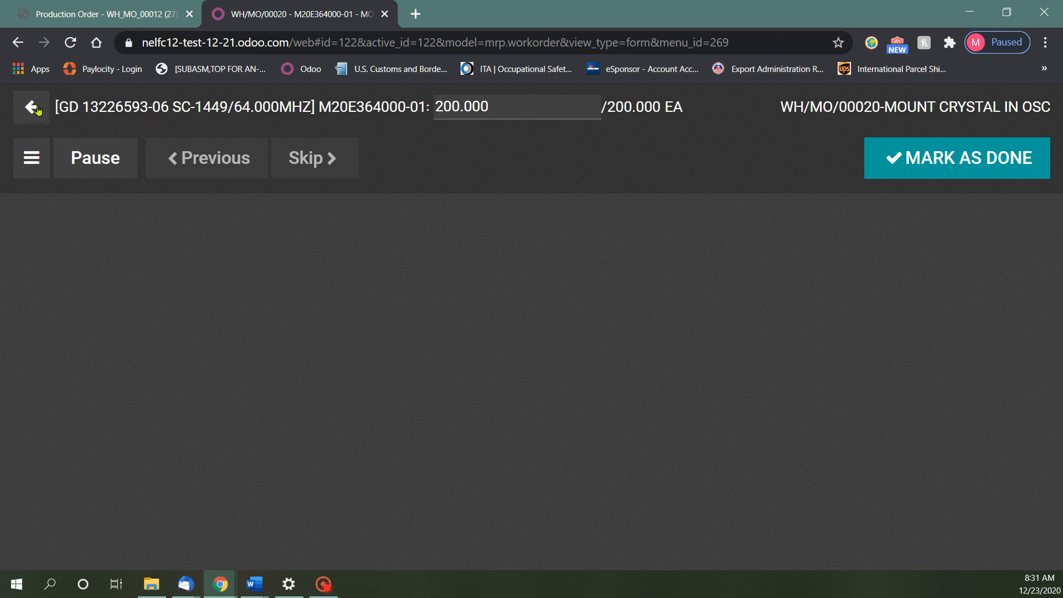
click(30, 107)
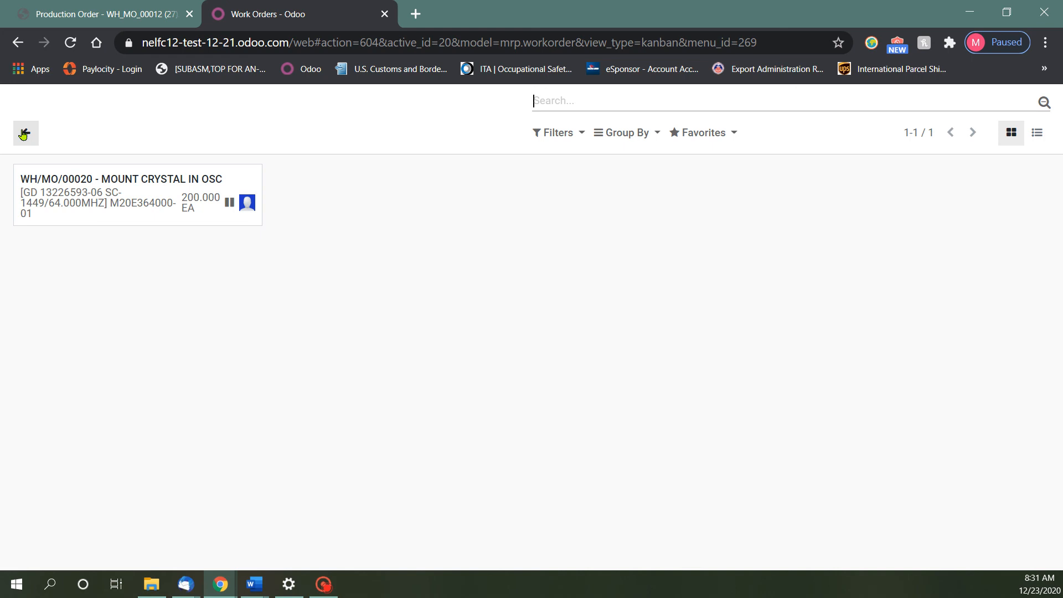
click(24, 134)
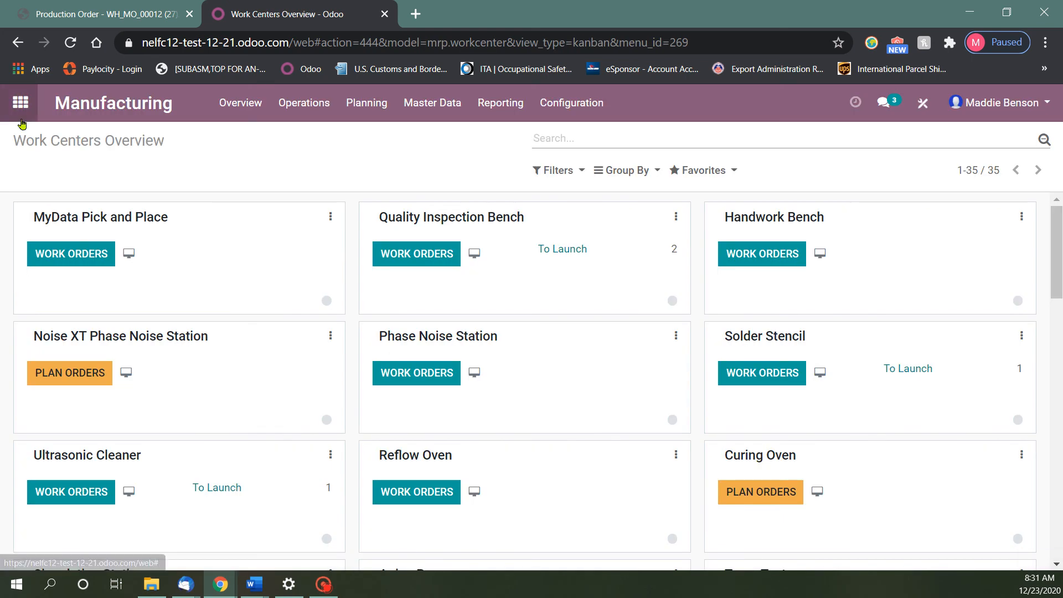
click(22, 111)
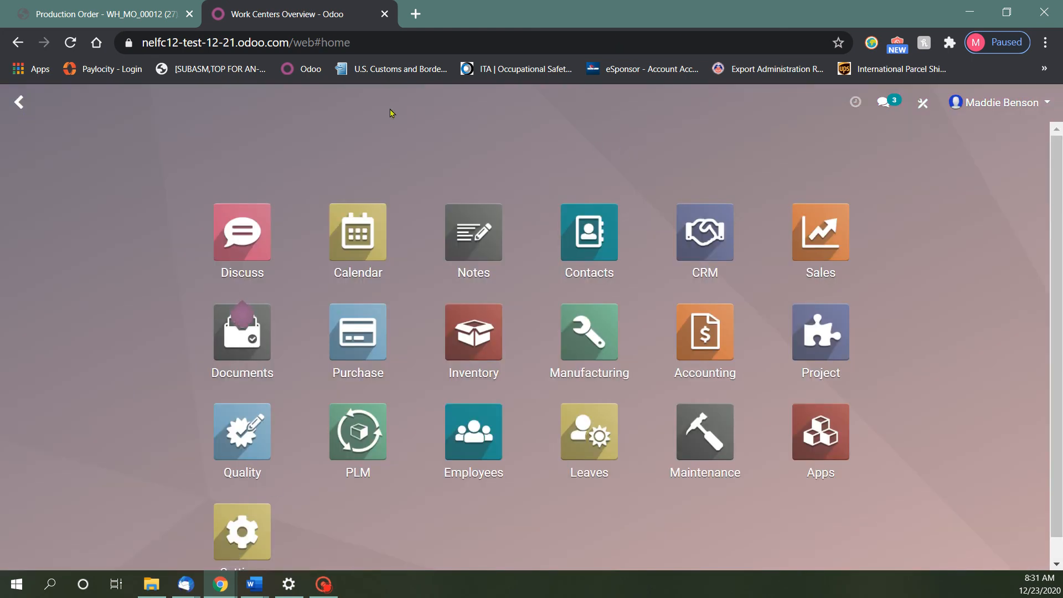
click(317, 588)
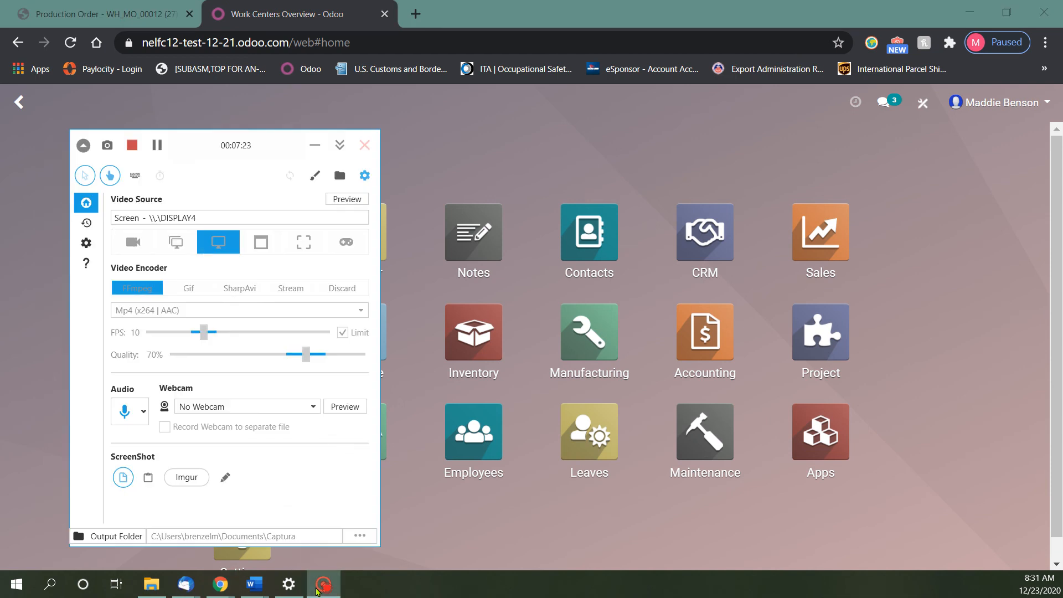